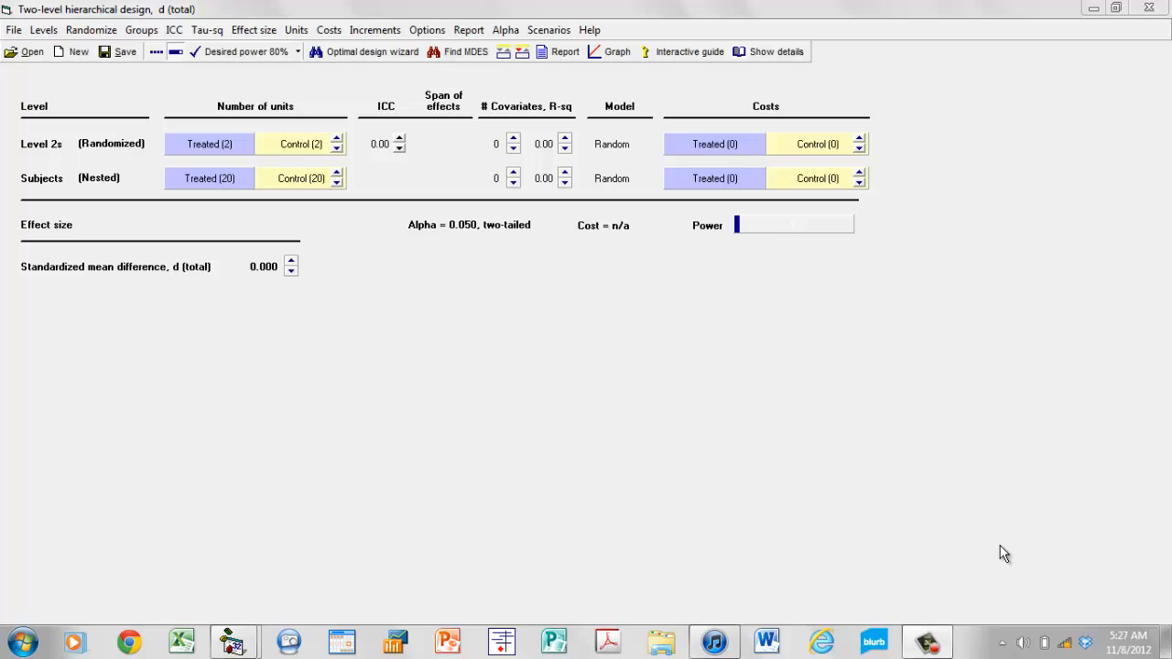
Change the effect size index of the two-level design to the odds ratio.
click(261, 33)
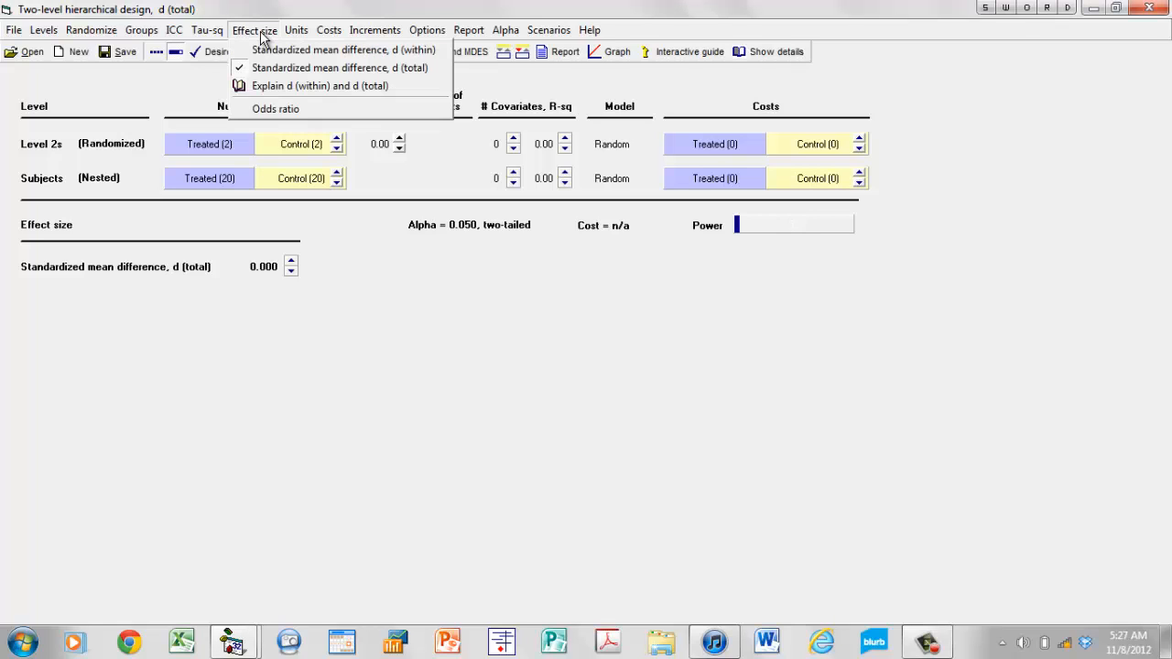
click(307, 109)
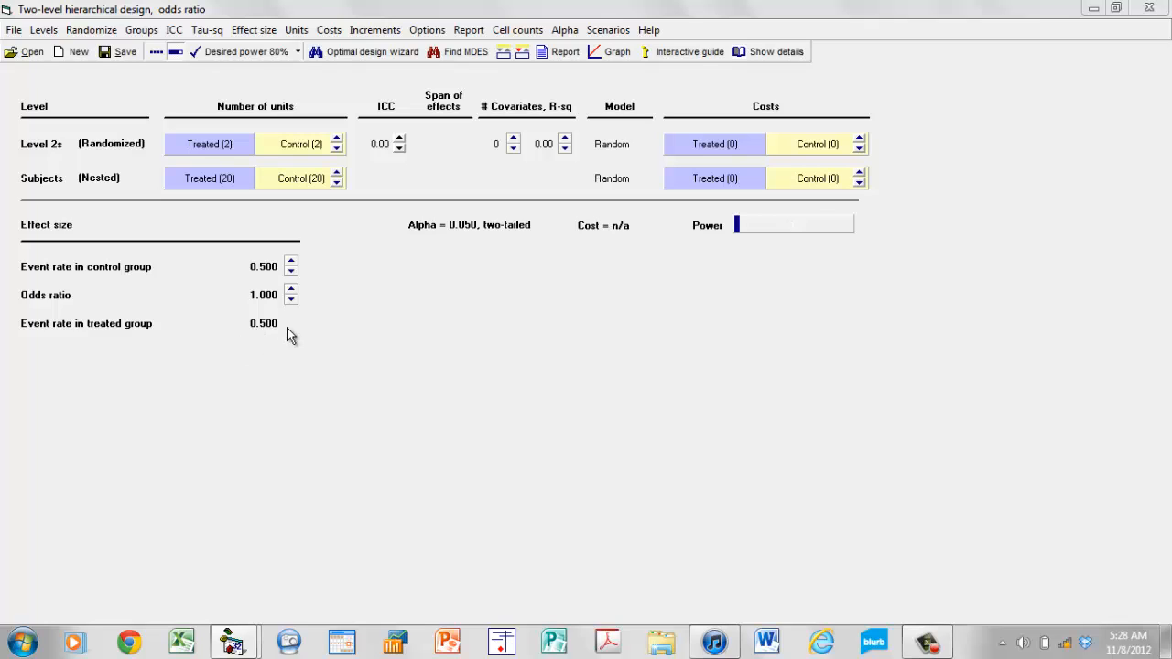
Rename group 1 as New and group 2 as Standard.
click(141, 32)
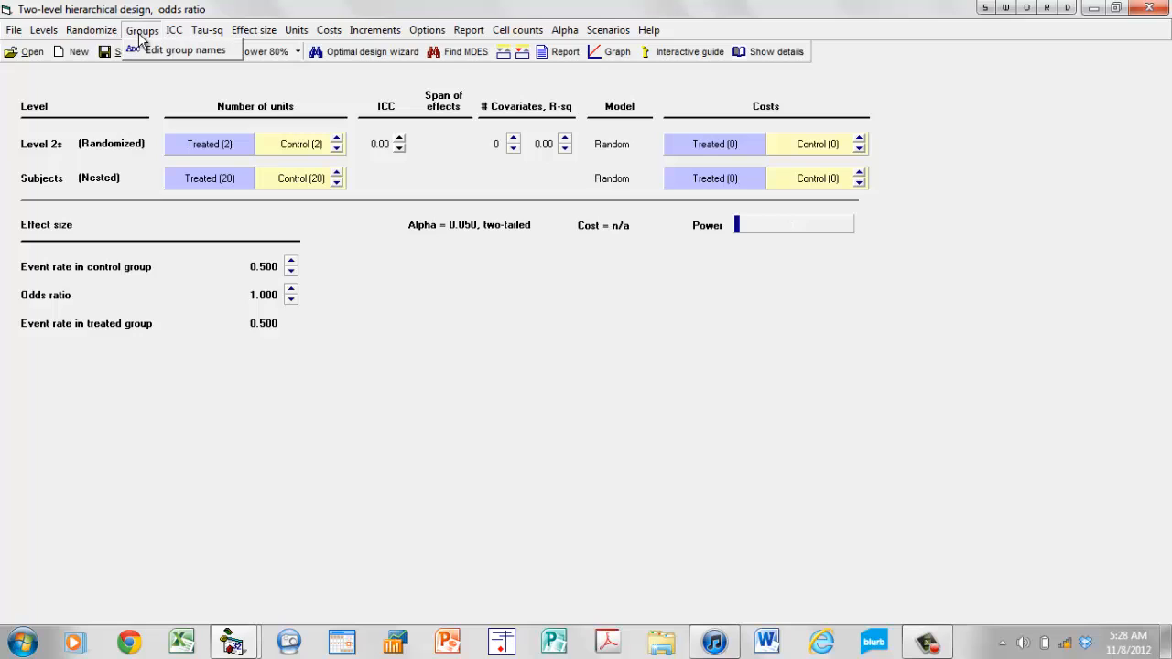
click(178, 49)
double_click(397, 246)
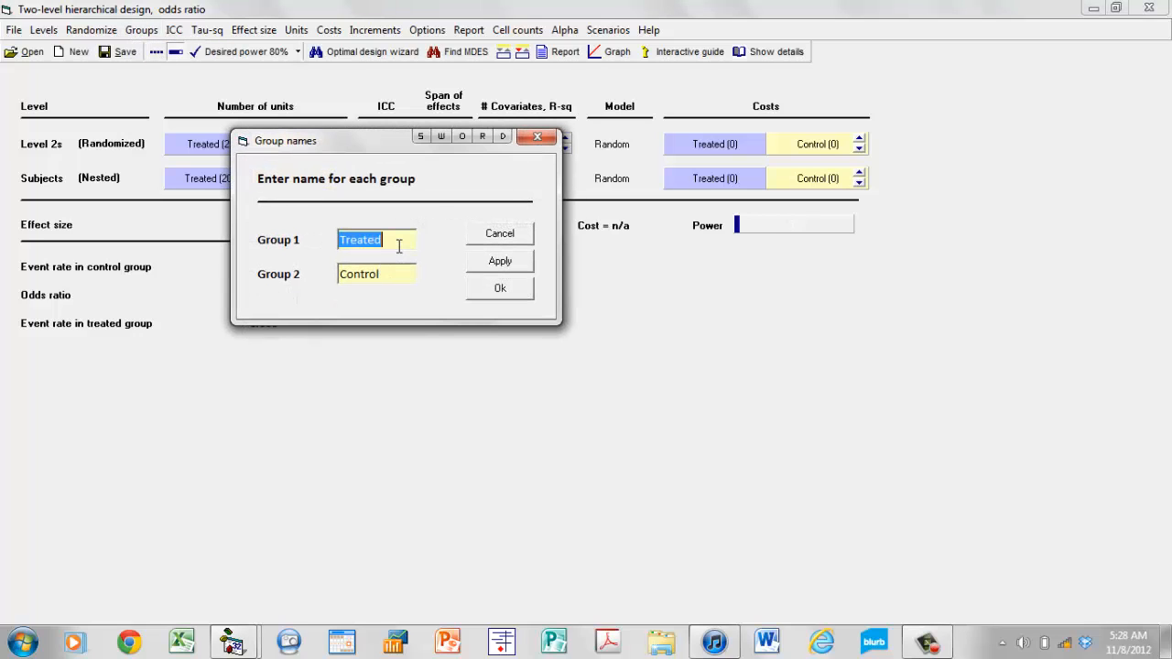
text(Mew)
double_click(393, 267)
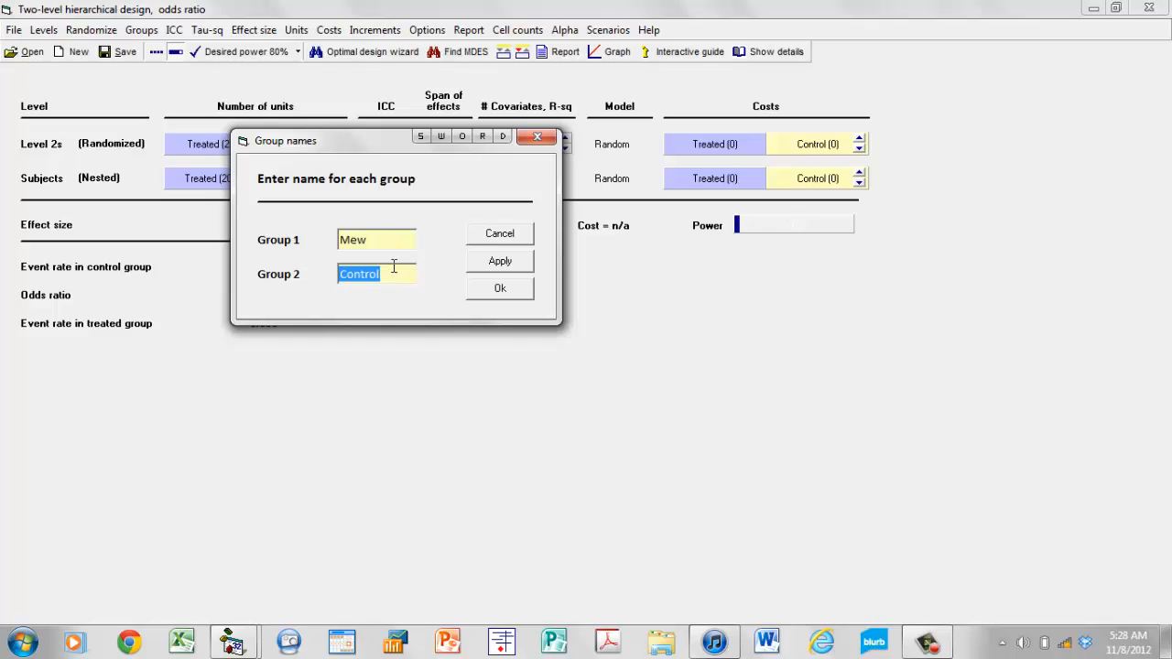
double_click(383, 240)
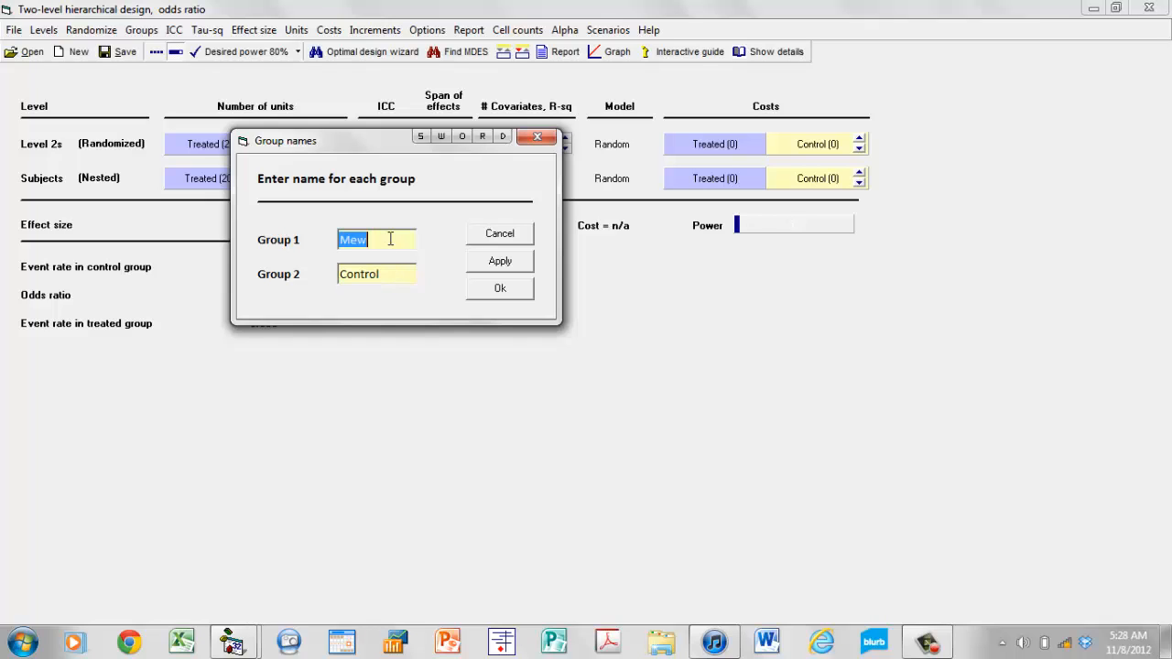
text(New)
double_click(401, 272)
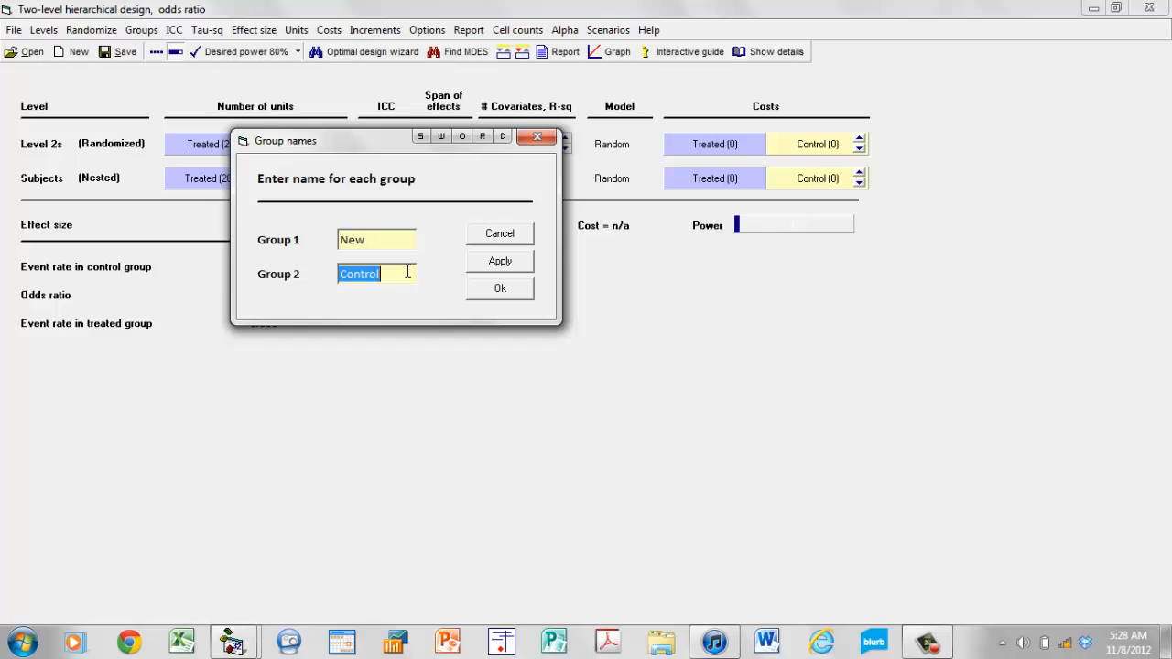
text(Standard)
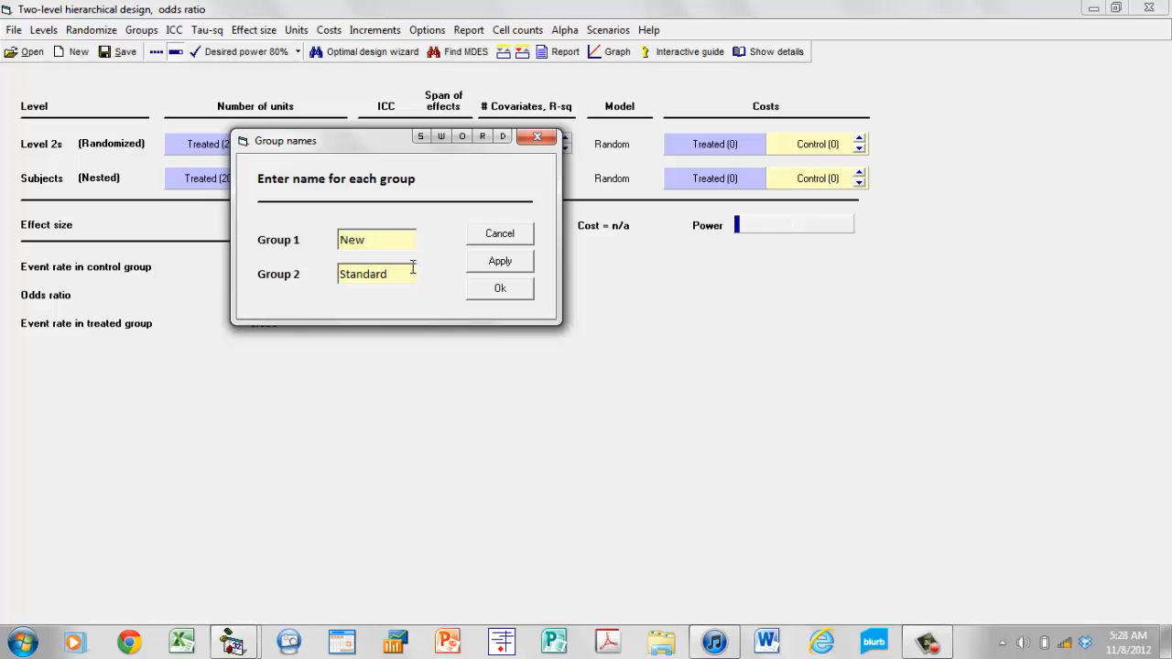
click(497, 291)
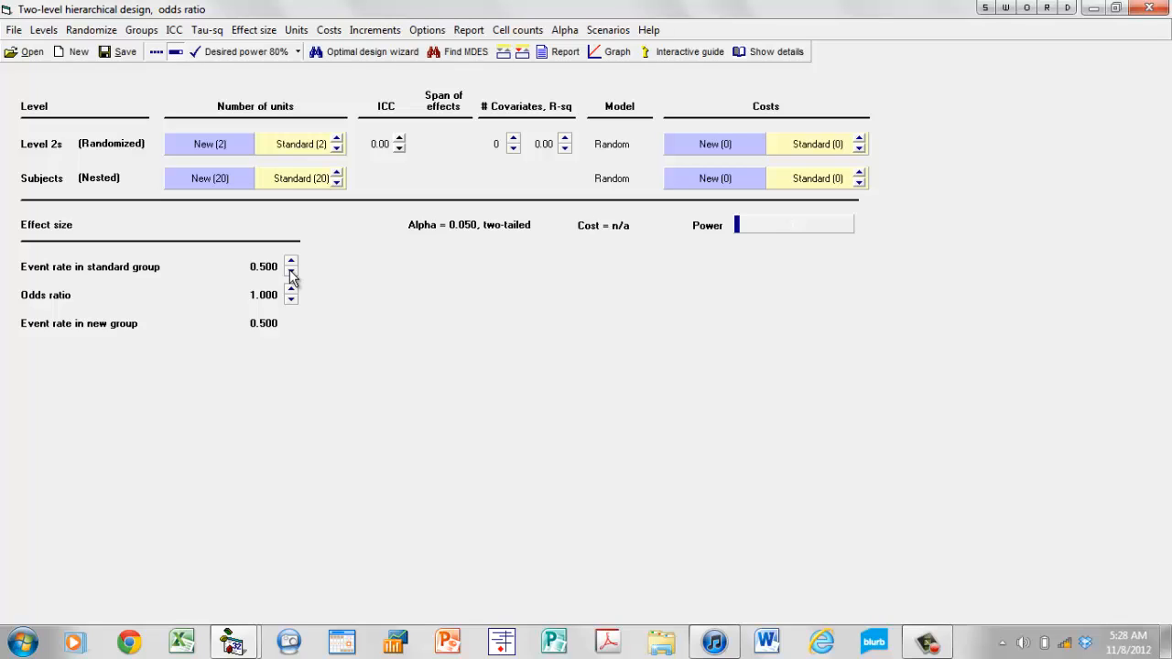
Set the event rate in the standard group to 0.400 and the odds ratio to 0.800.
click(291, 273)
click(291, 273)
click(291, 273)
click(291, 300)
click(291, 301)
click(292, 300)
click(291, 301)
click(292, 301)
click(291, 301)
click(291, 300)
click(291, 300)
click(291, 301)
click(291, 301)
click(291, 300)
click(291, 301)
click(291, 301)
click(291, 301)
click(291, 301)
Add two levels to the design to make it a four-level hierarchical design.
click(44, 31)
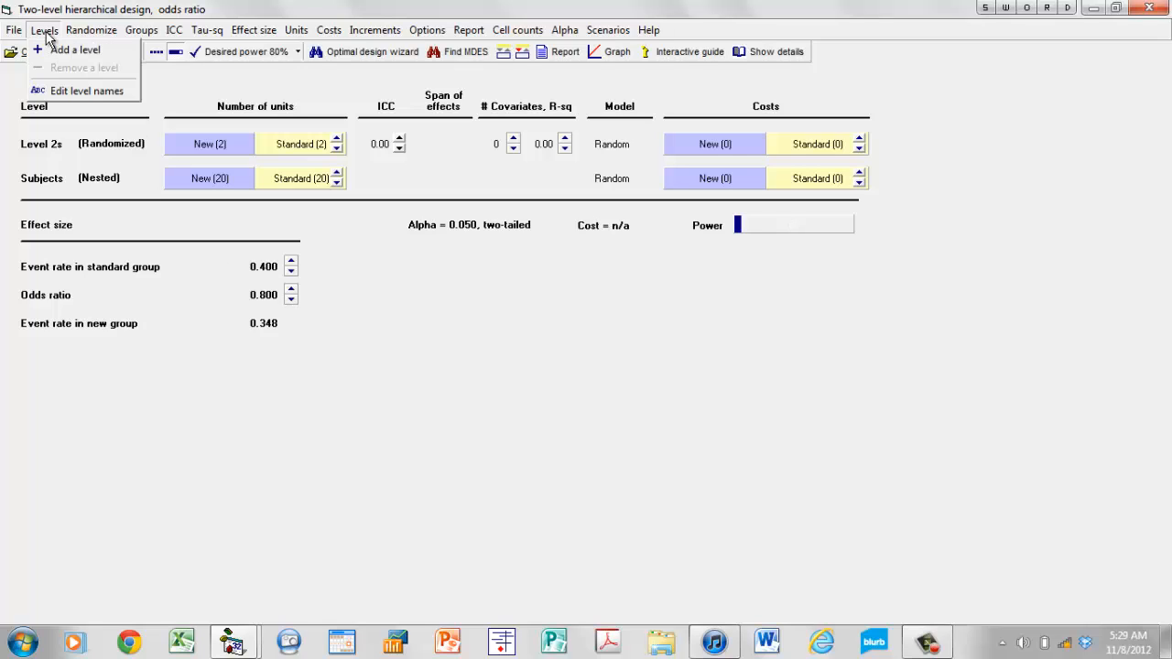
click(55, 50)
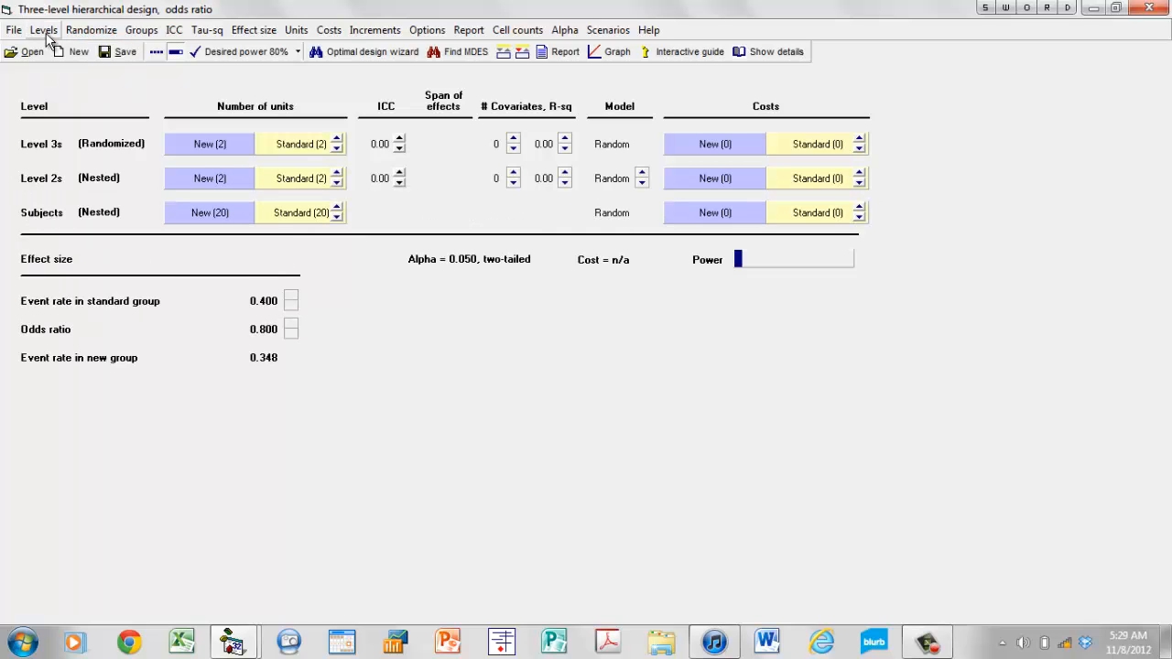
click(44, 30)
click(59, 52)
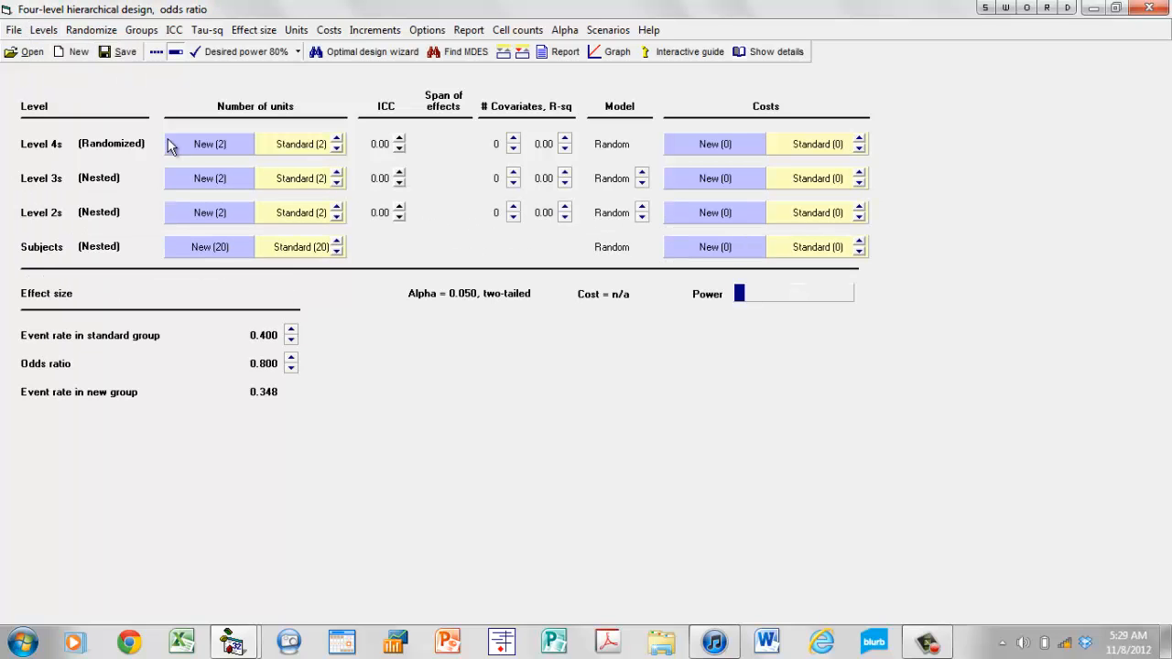
Open the level names for editing and name the cluster level Districts and the level beneath it Schools.
click(46, 147)
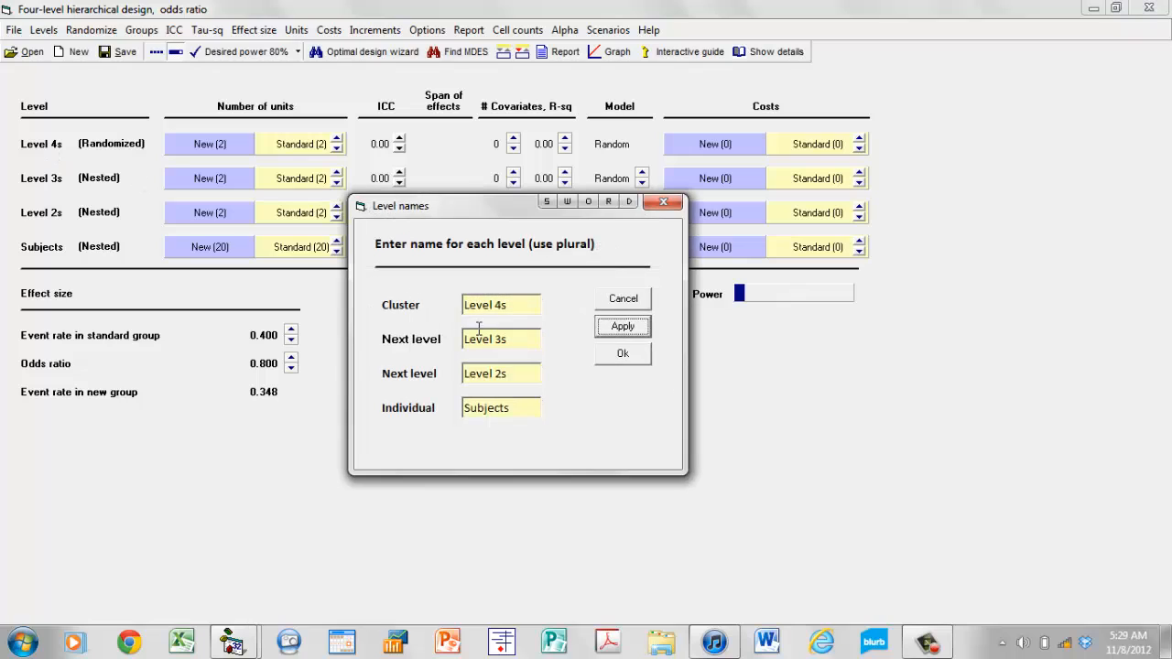
click(510, 305)
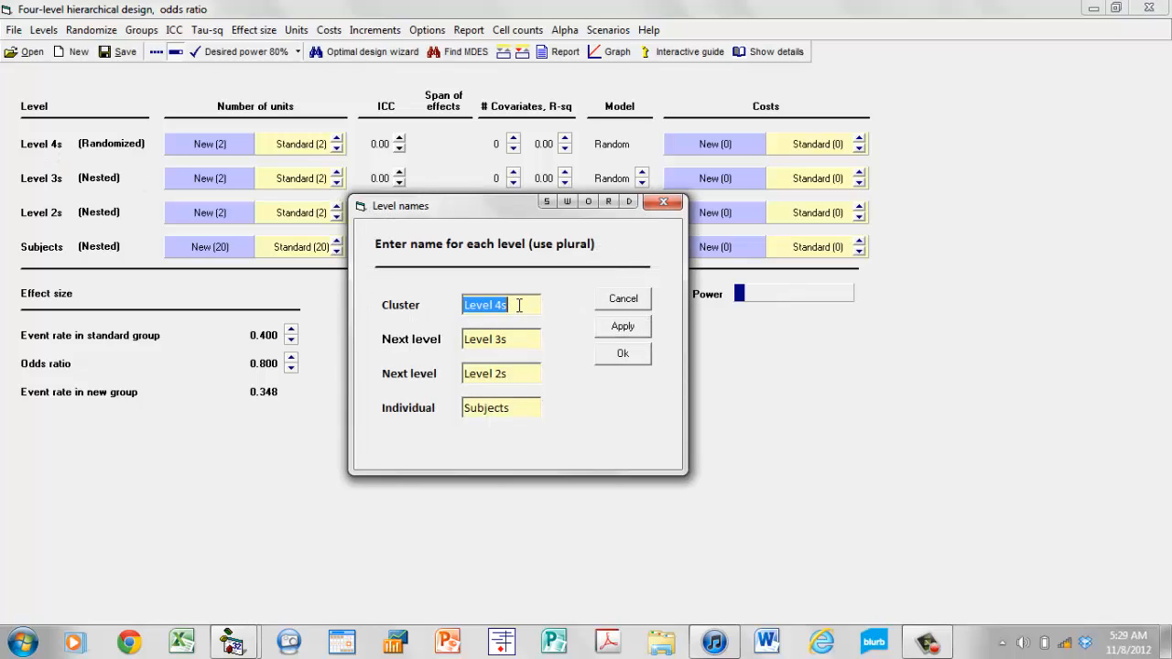
text(District)
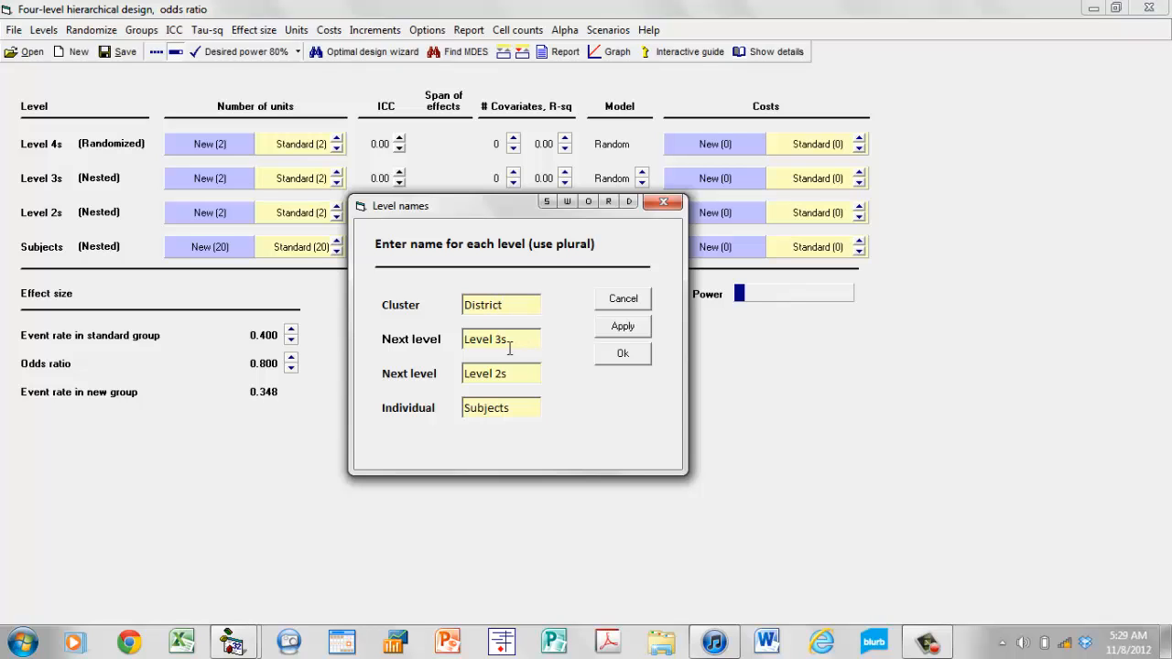
click(513, 340)
text(Schools)
click(528, 306)
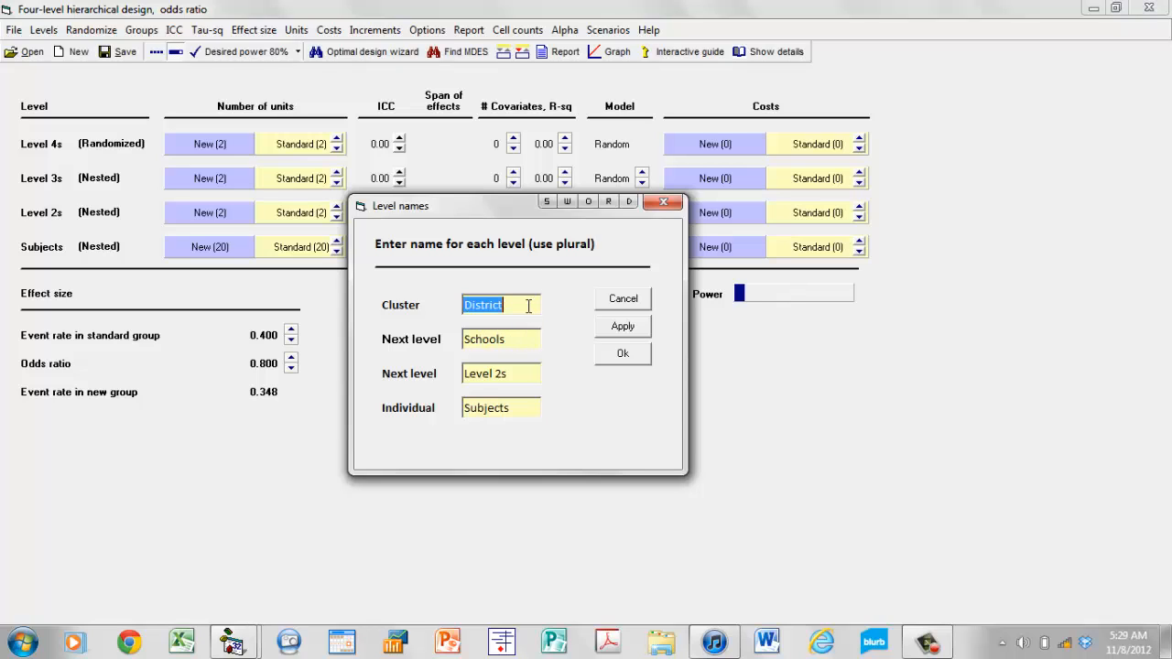
click(528, 306)
text(s)
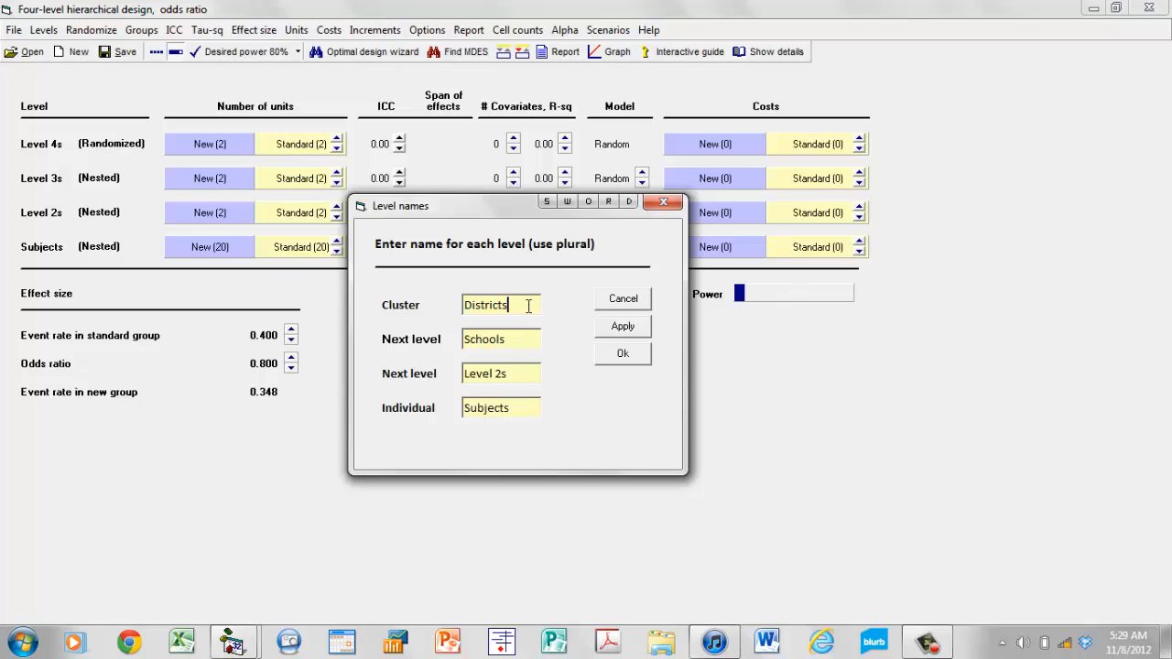
Name the third level Classes and the individual level Students, and accept the level names.
click(516, 372)
text(Classes)
click(528, 409)
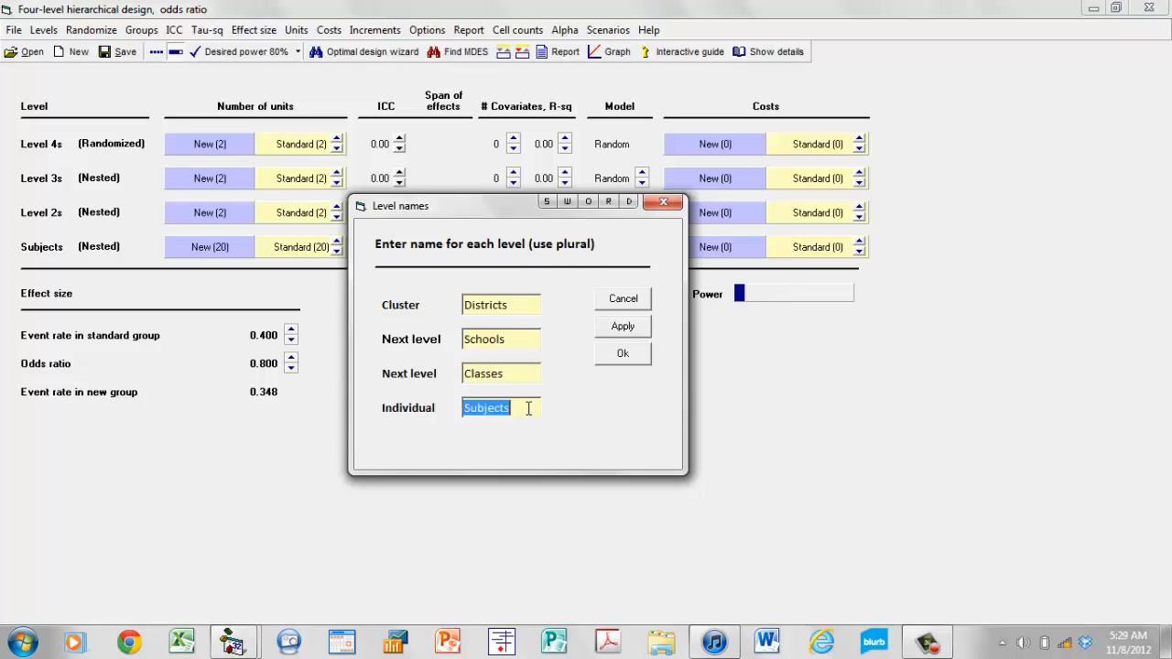
text(Students)
click(621, 356)
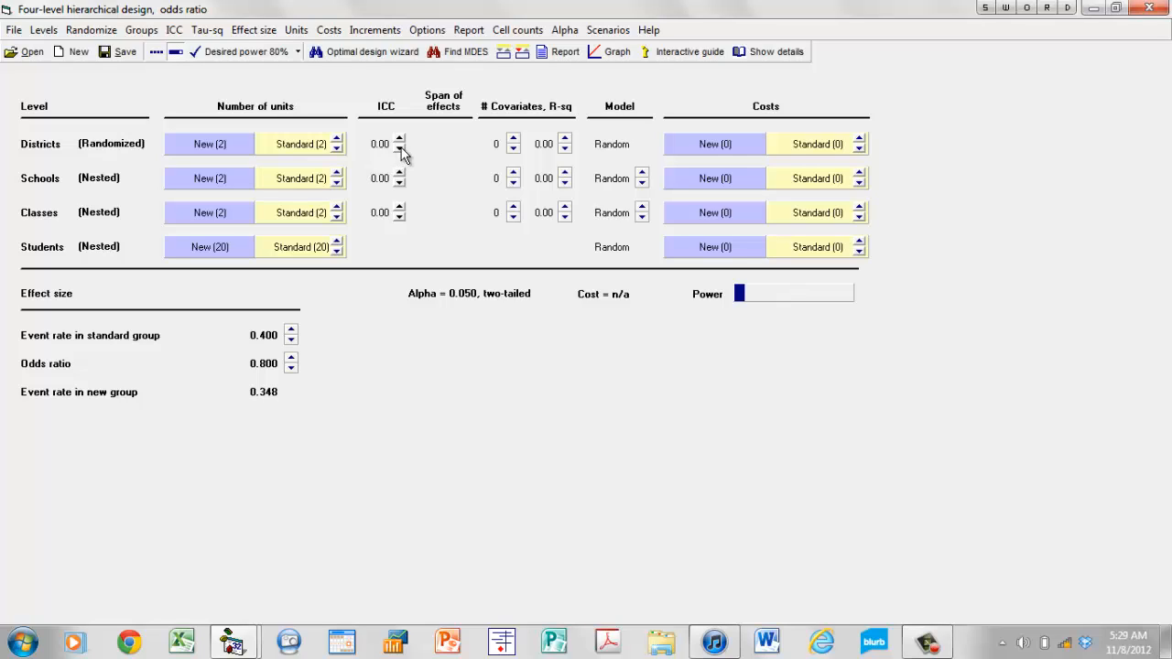
Switch from entering ICC to entering the span of risks, and set the span for districts to 0.20.
click(386, 111)
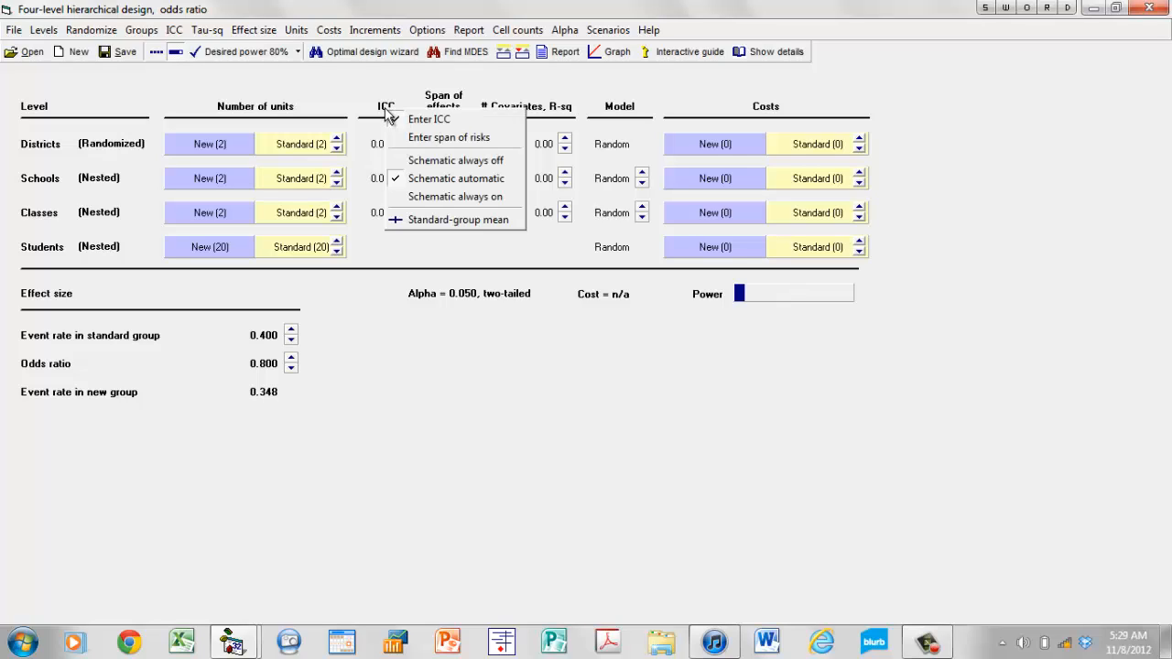
click(431, 138)
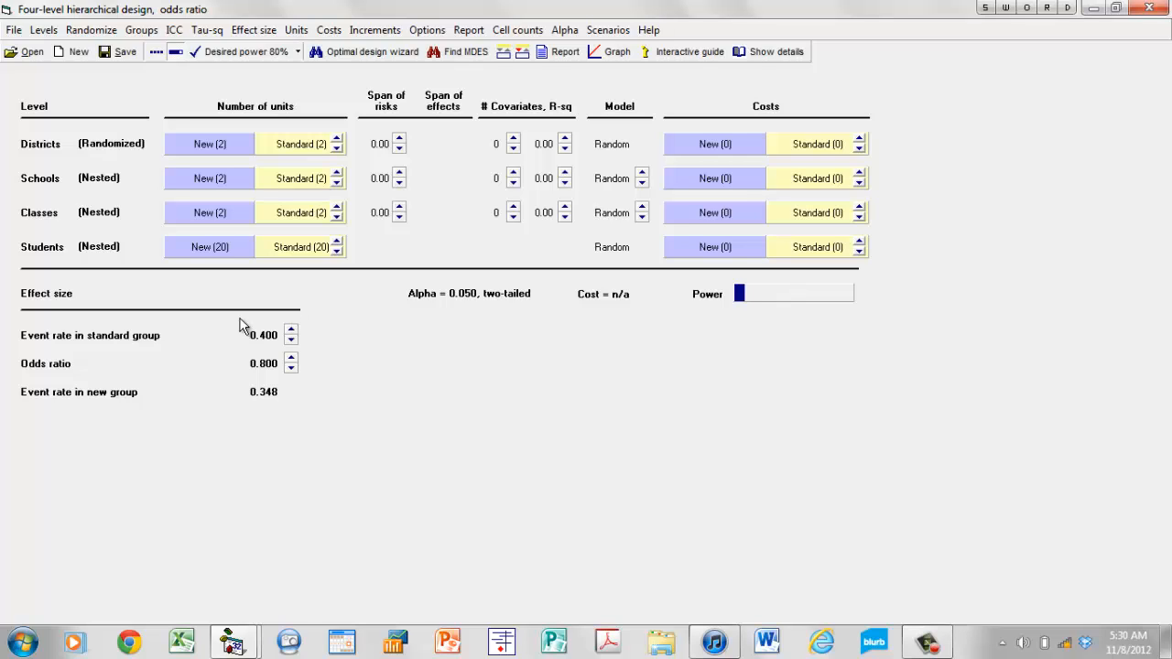
click(400, 140)
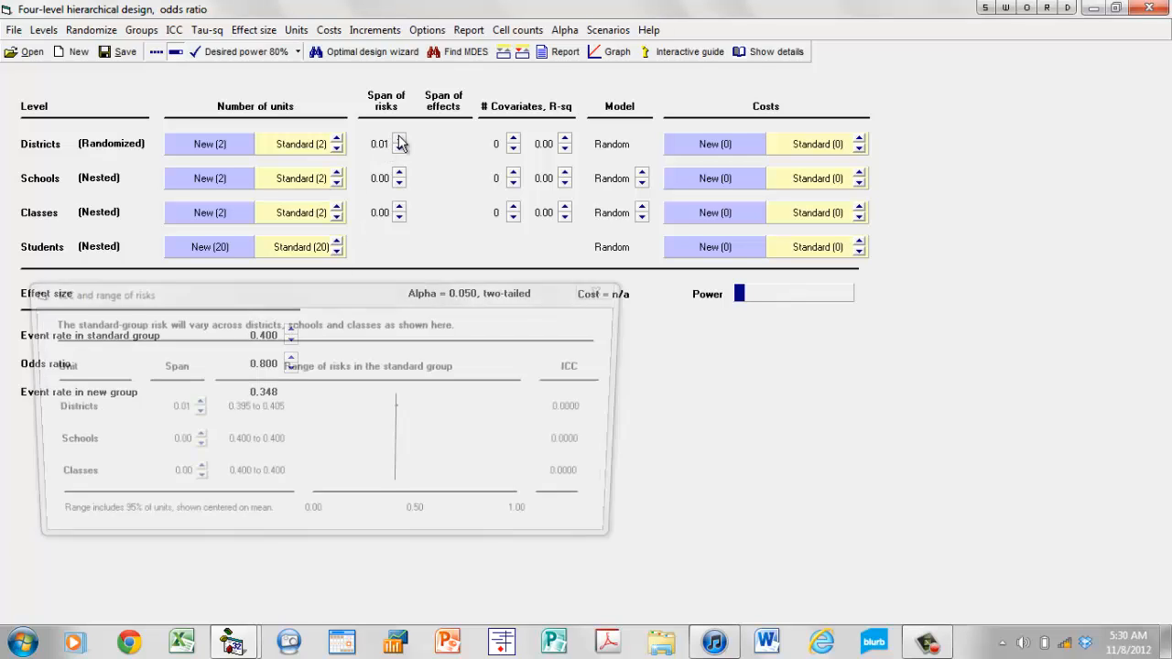
drag(284, 292, 588, 310)
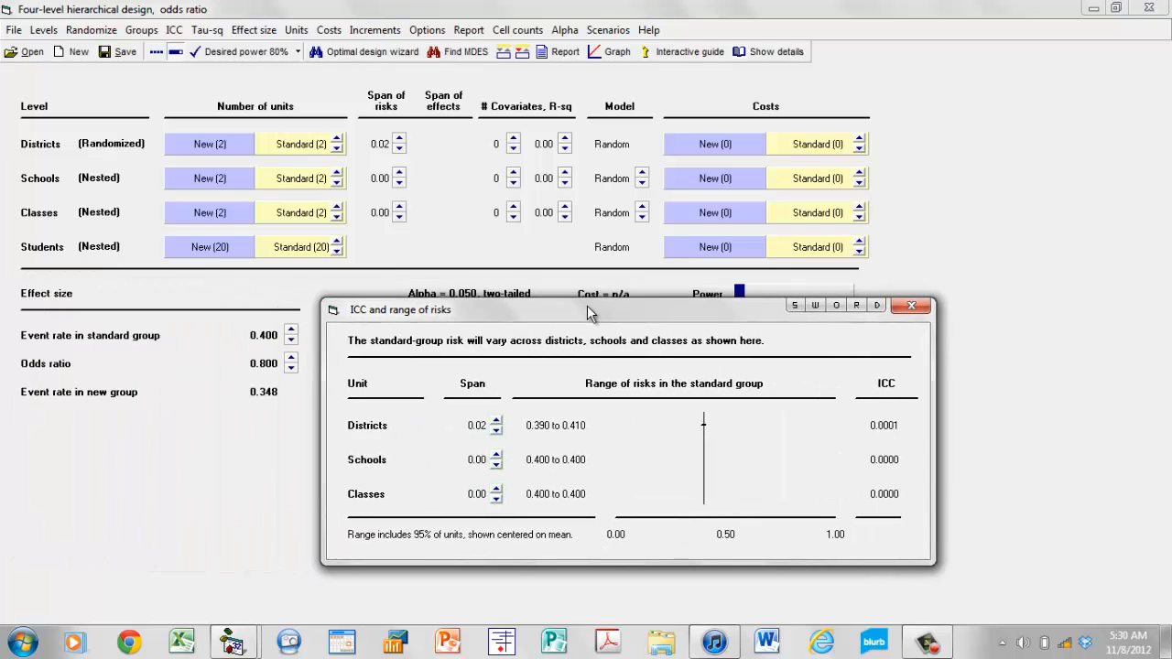
click(497, 422)
click(498, 422)
click(499, 421)
click(498, 423)
click(498, 422)
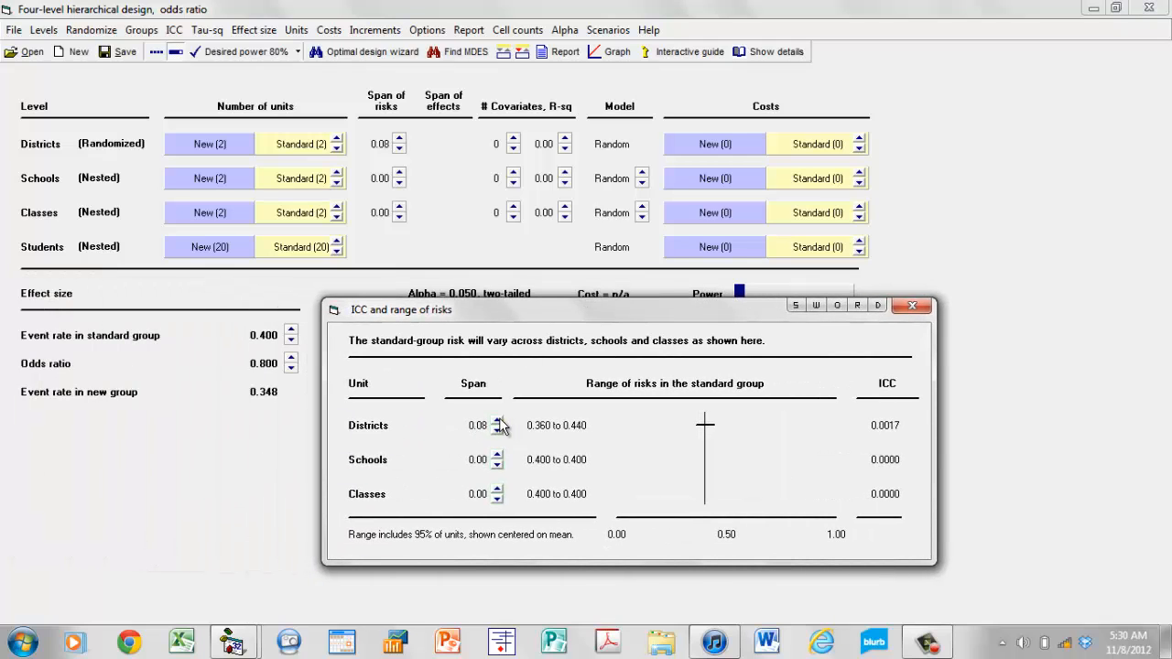
click(498, 422)
click(499, 422)
click(498, 422)
click(498, 422)
click(498, 422)
click(498, 422)
click(498, 422)
click(499, 423)
click(498, 422)
click(499, 422)
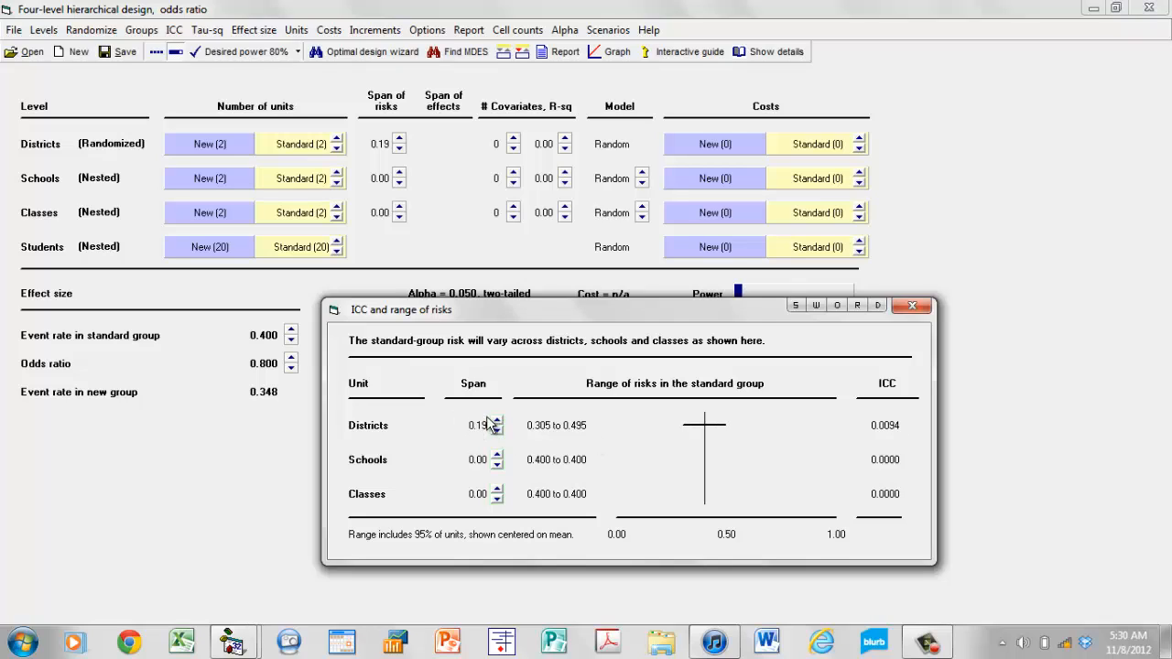
click(499, 422)
Set the span of risks for schools to 0.20.
click(497, 455)
click(497, 456)
click(498, 455)
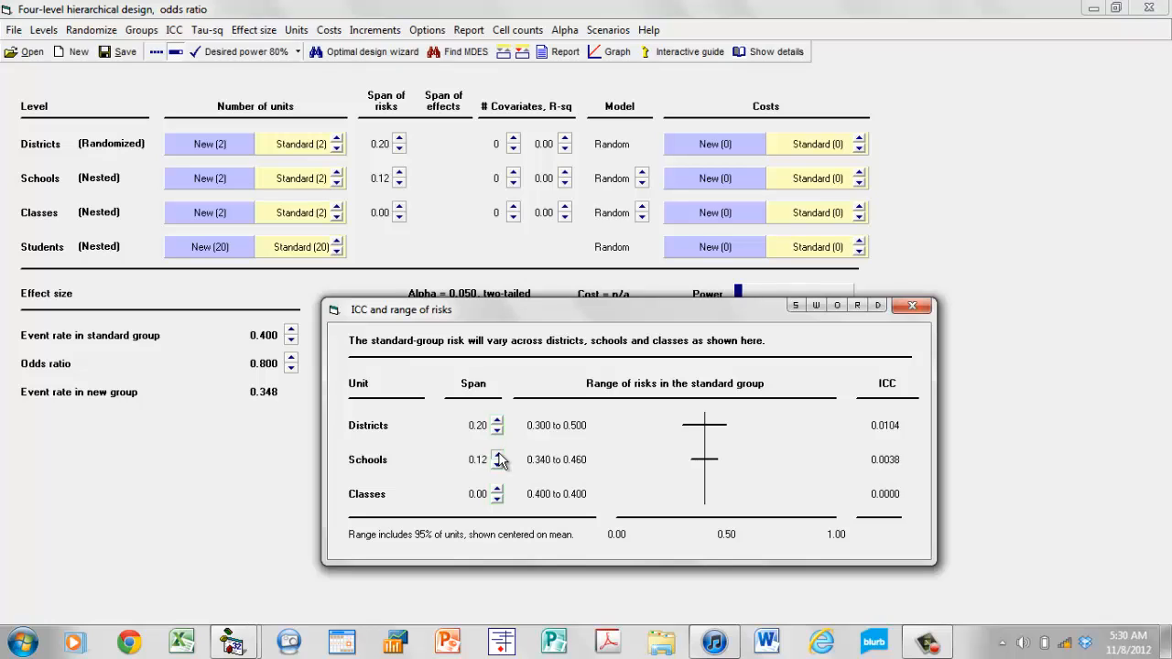
click(497, 455)
click(497, 455)
click(497, 455)
click(498, 455)
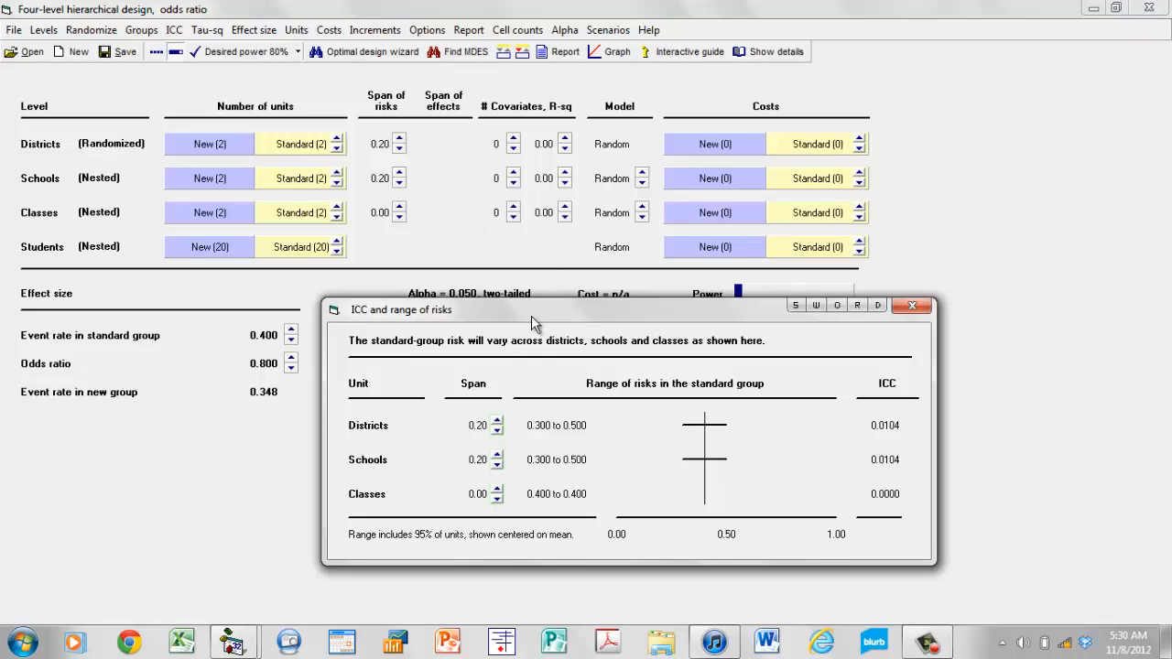
Set the span of risks for classes to 0.10 and close the range of risks window.
click(497, 490)
click(497, 490)
click(498, 490)
click(498, 490)
click(497, 490)
click(497, 490)
click(920, 306)
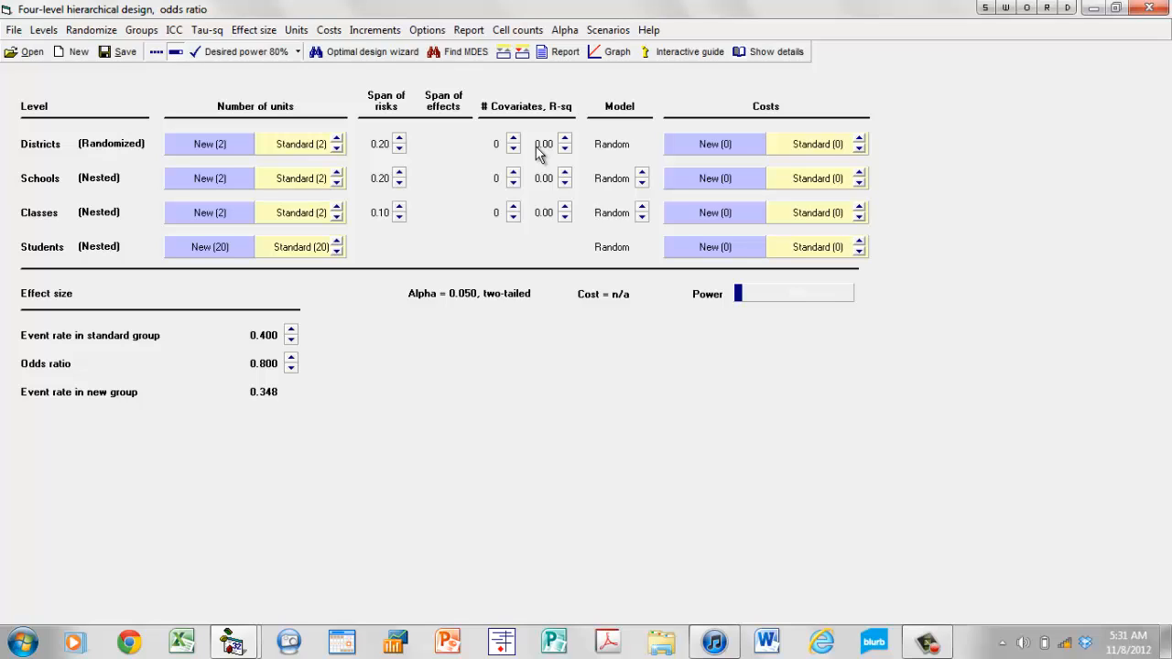
Change the cost increments for districts and schools to 100, and set the costs to 5000 per district and 4000 per school.
right_click(825, 149)
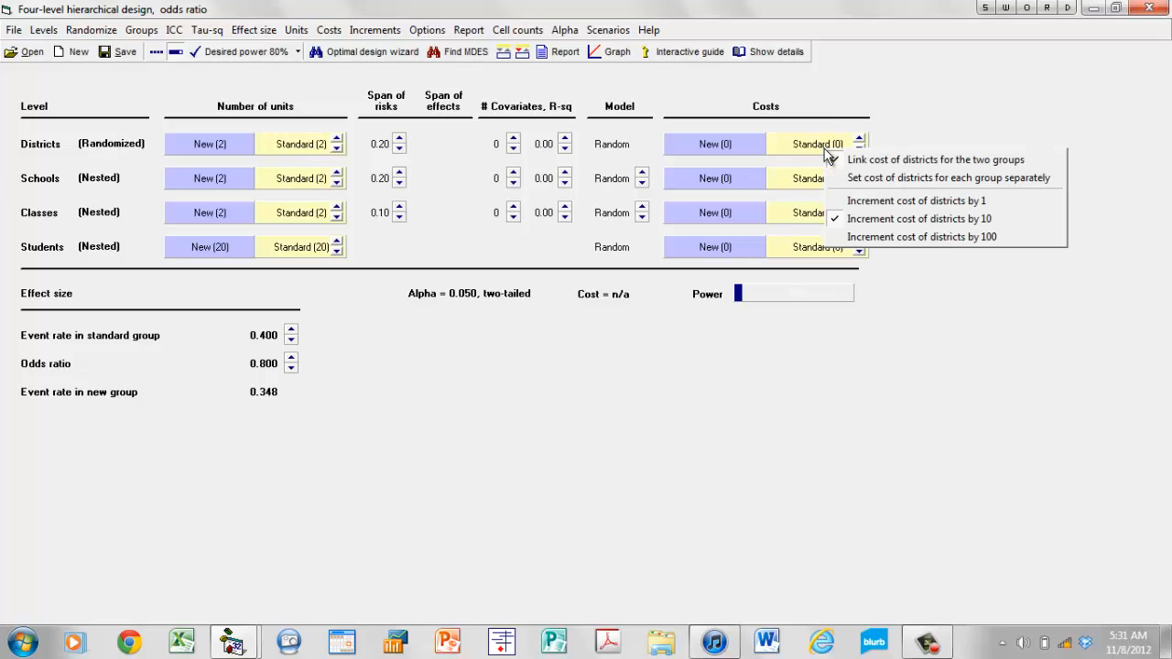
click(904, 237)
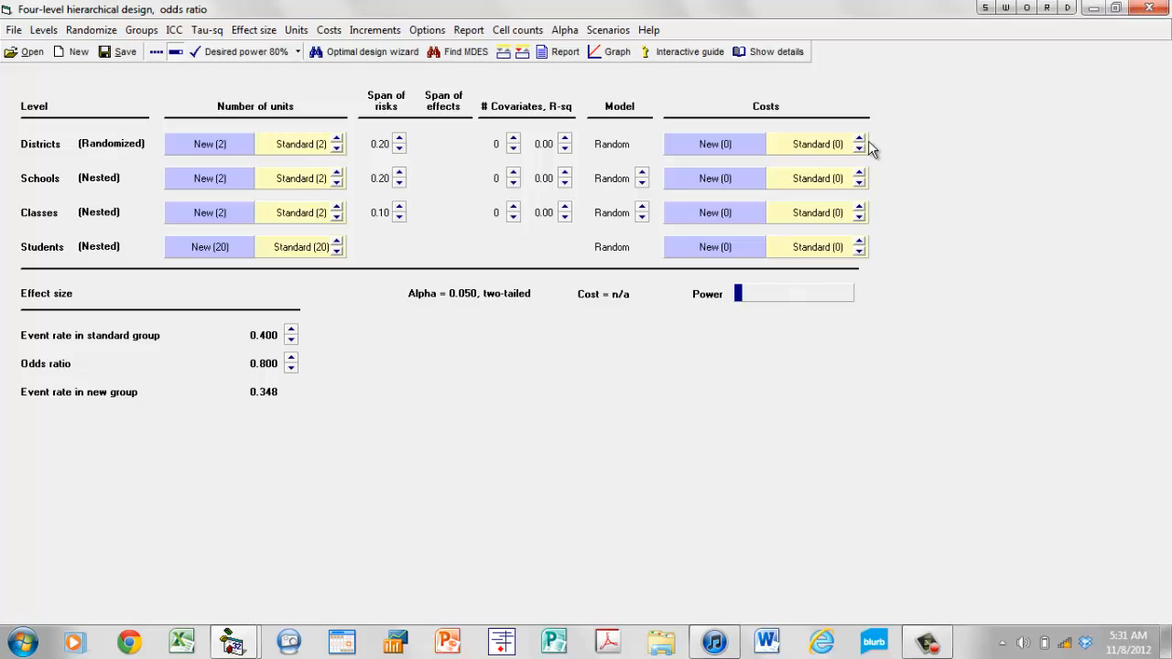
click(860, 141)
click(860, 140)
click(860, 141)
drag(861, 140, 859, 177)
right_click(843, 181)
click(920, 269)
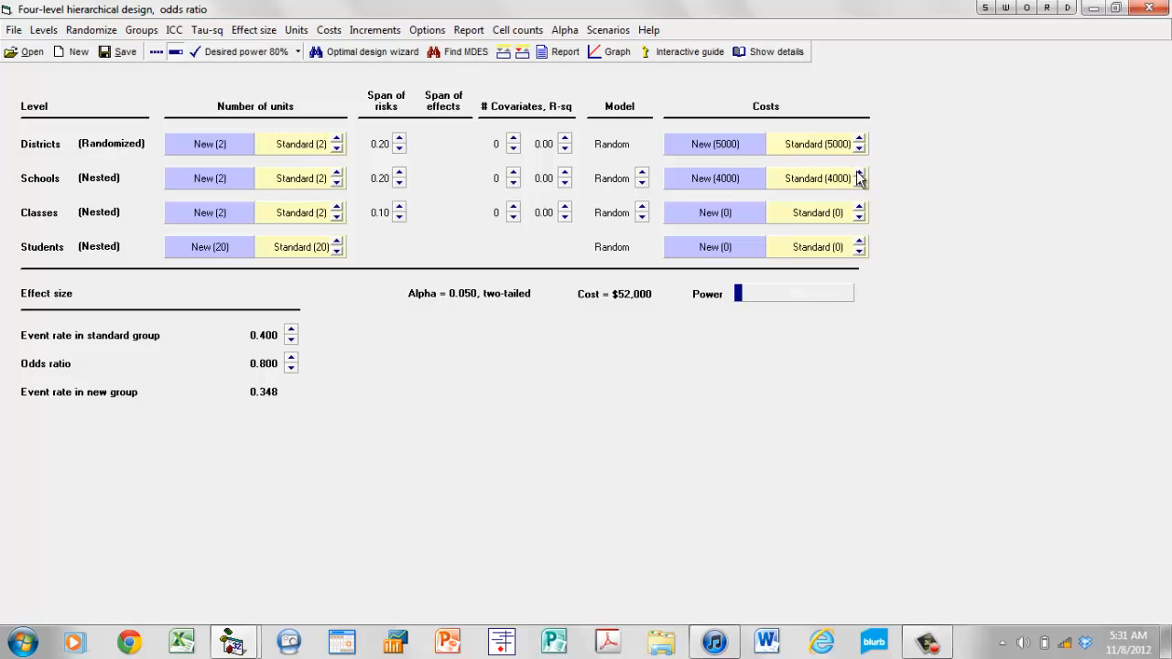
Change the cost increment for classes to 100 and set the cost per class to 1000 in both groups.
right_click(838, 214)
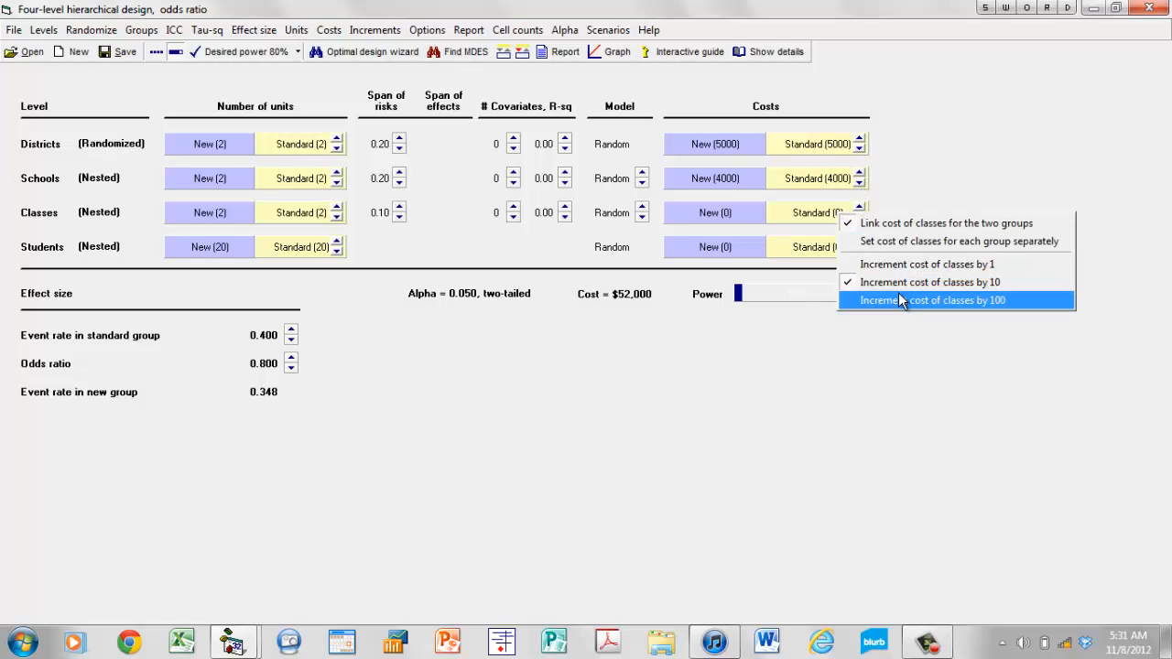
click(898, 295)
drag(859, 209, 860, 212)
click(859, 218)
click(859, 218)
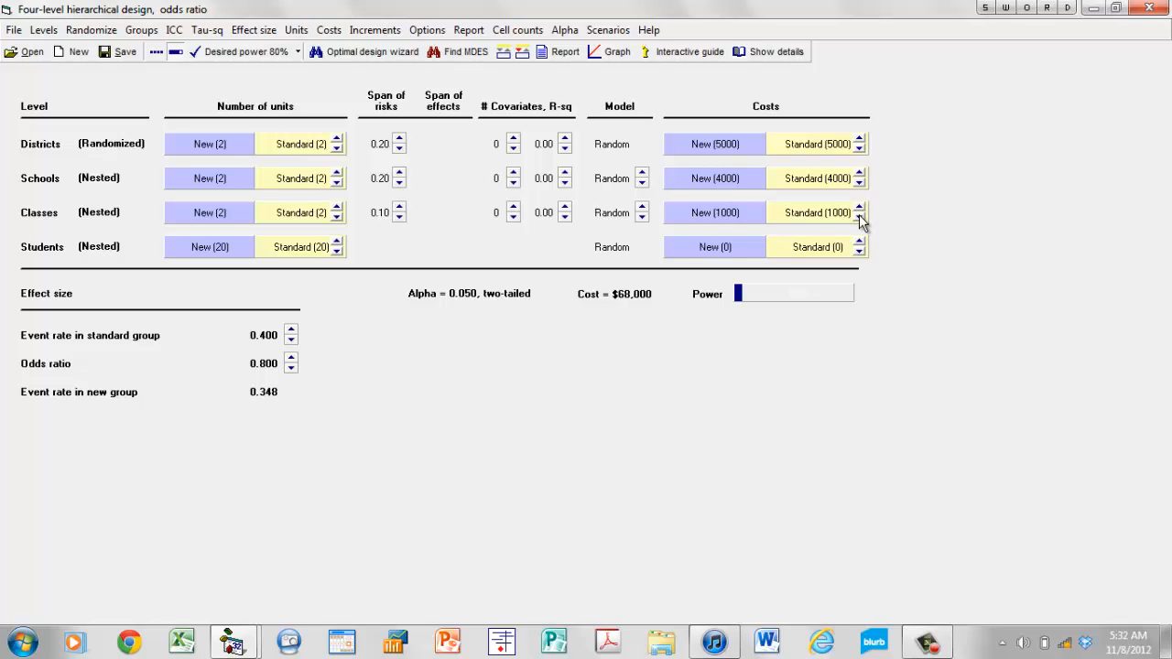
Set the cost of students separately for each group and raise the new group's cost per student in increments of 10.
right_click(827, 257)
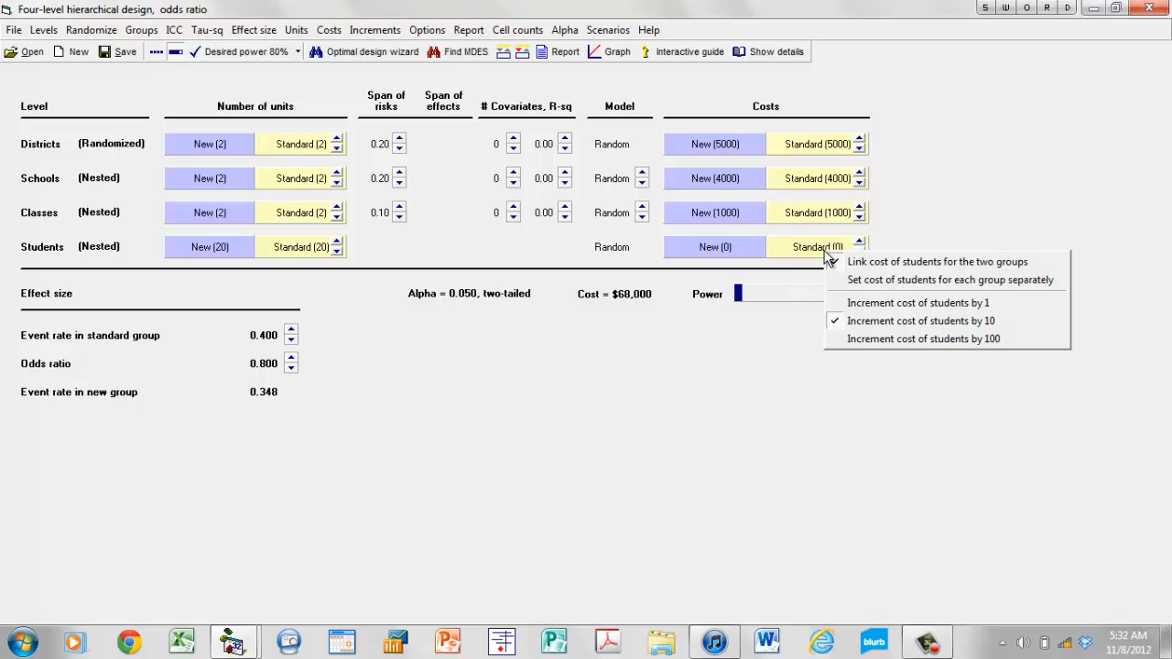
click(897, 280)
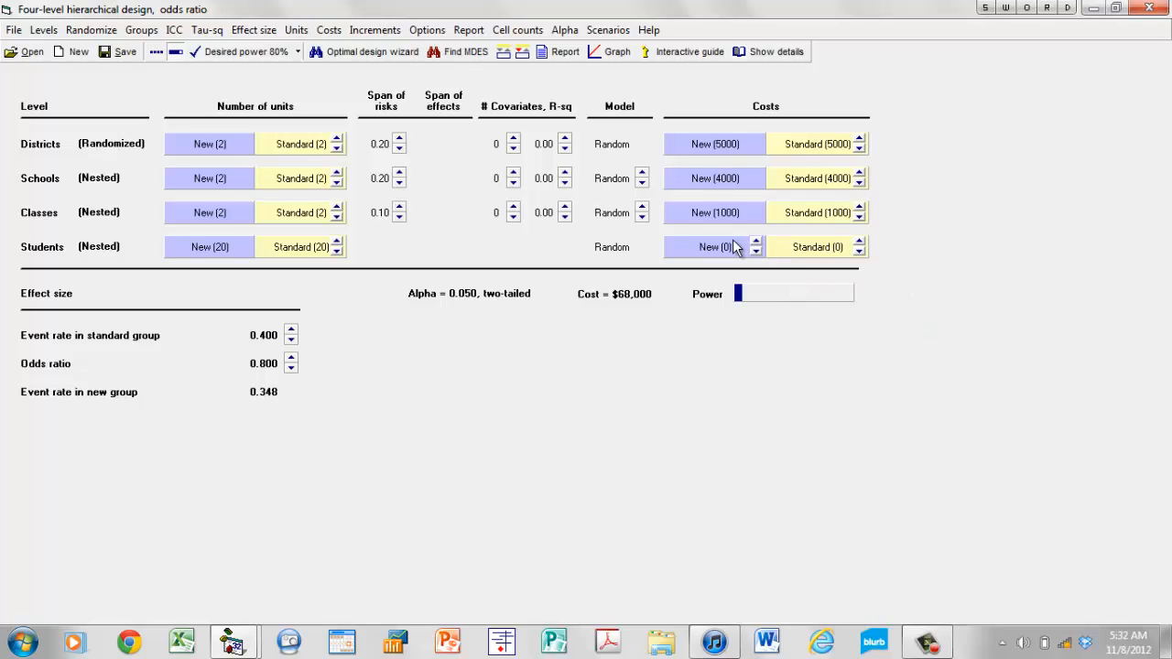
click(757, 241)
click(757, 242)
click(756, 242)
click(756, 242)
click(756, 242)
click(757, 242)
click(757, 242)
click(756, 244)
click(756, 243)
click(756, 243)
click(756, 243)
Change the student cost increment to 100 and set the cost per student to 1000 in the new group and 200 in the standard group.
right_click(757, 245)
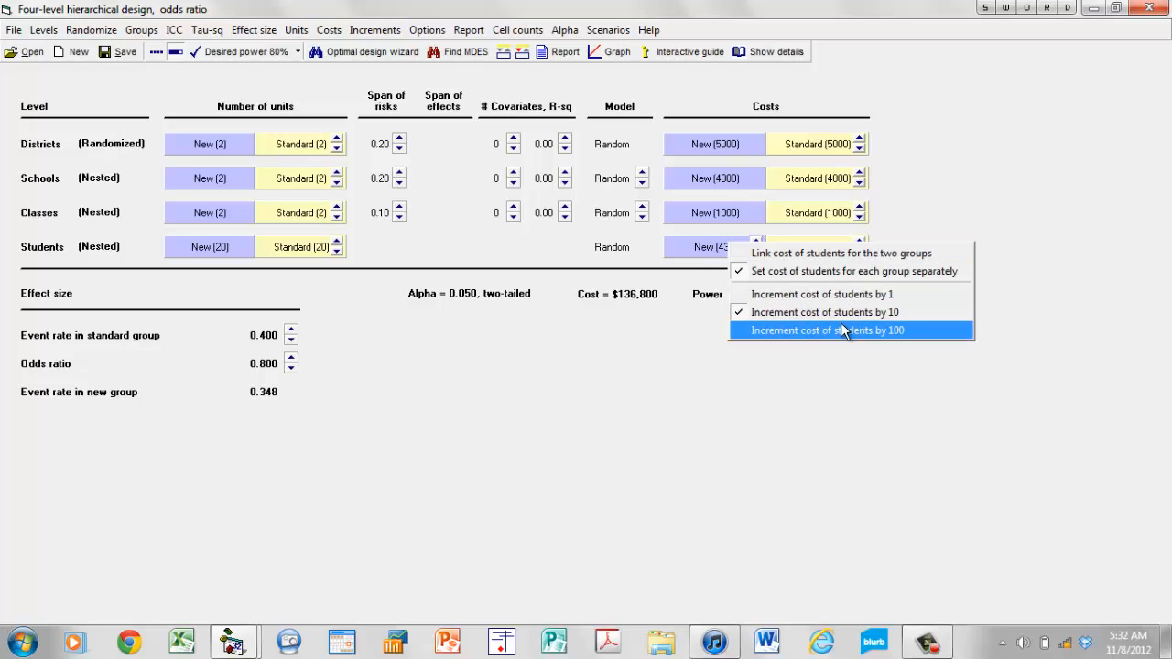
click(841, 323)
click(756, 242)
click(756, 242)
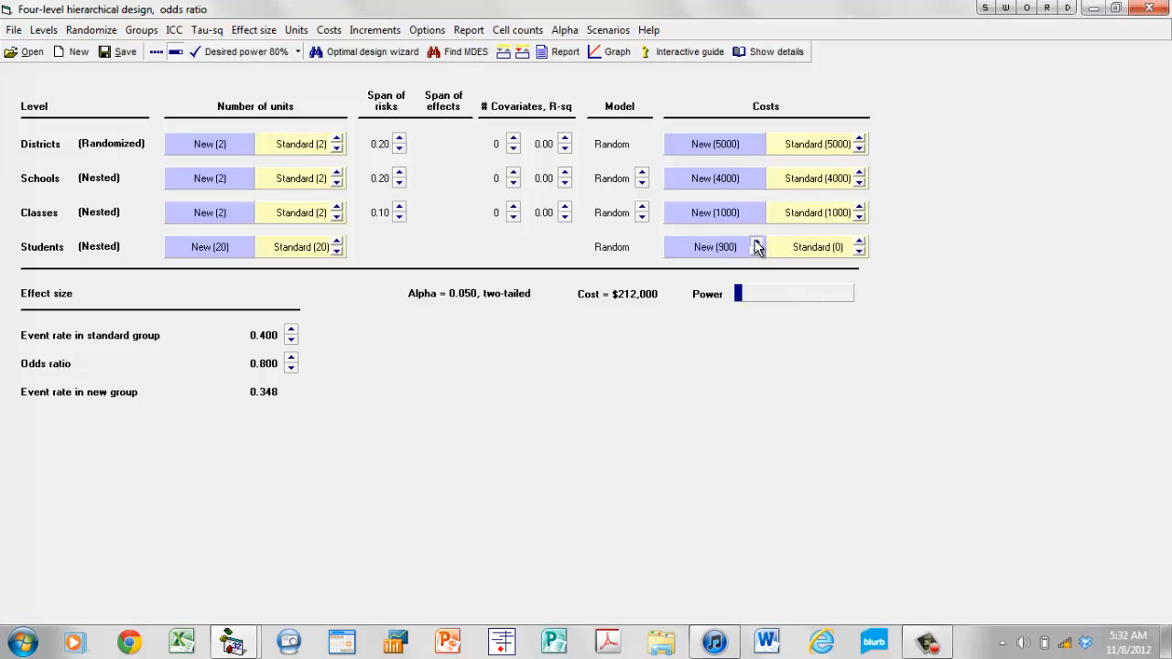
click(757, 242)
click(757, 252)
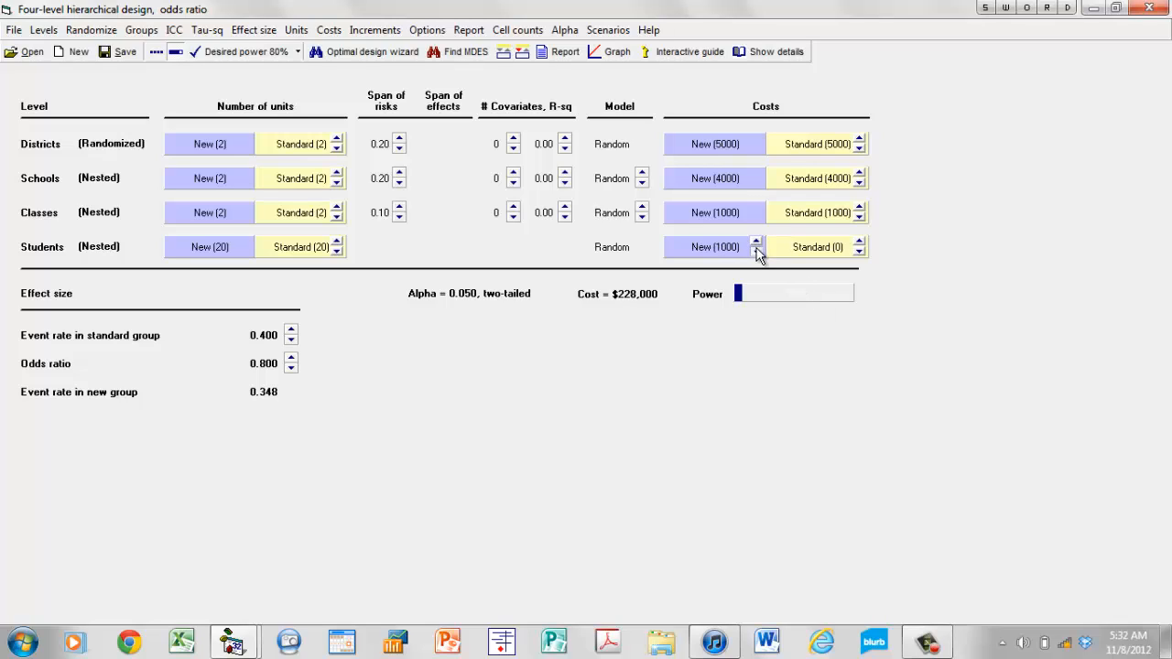
click(859, 243)
click(859, 242)
Compute the optimal design for 80% power with optimal numbers of schools, classes and students, and close the wizard without pasting the numbers.
click(372, 53)
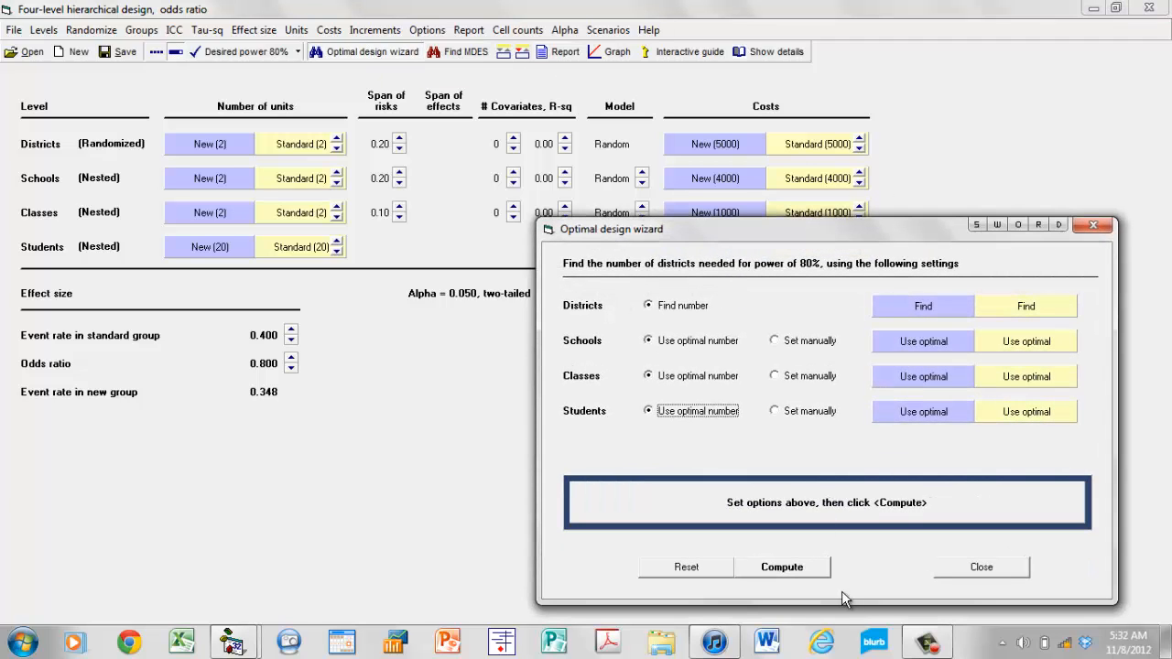
click(761, 563)
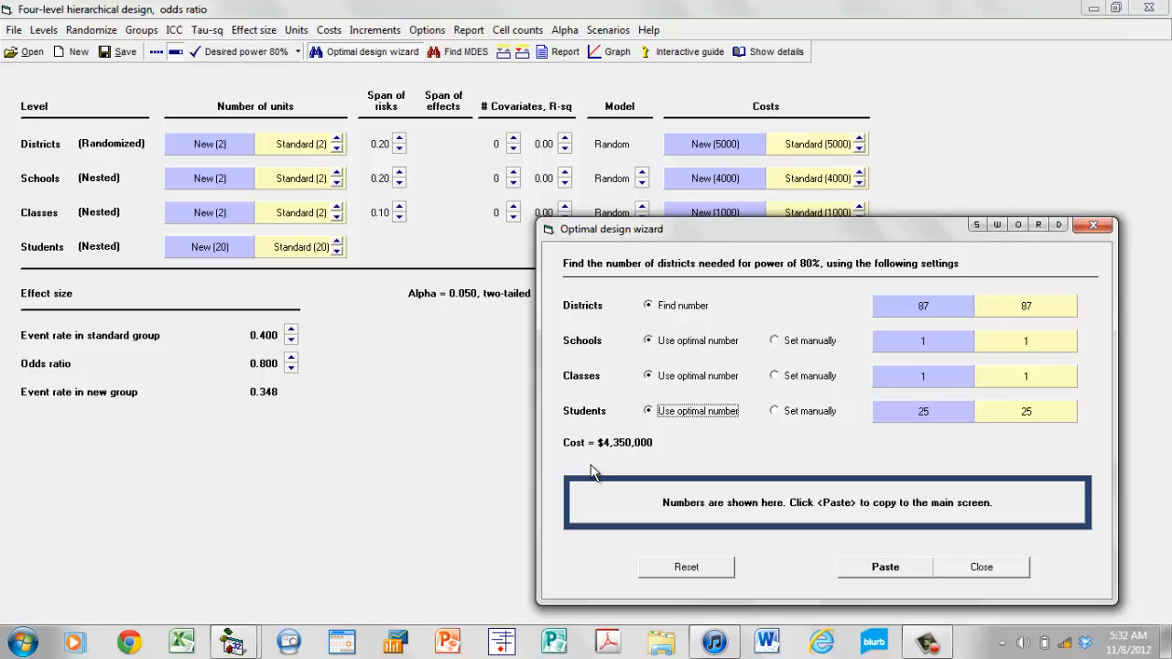
click(982, 567)
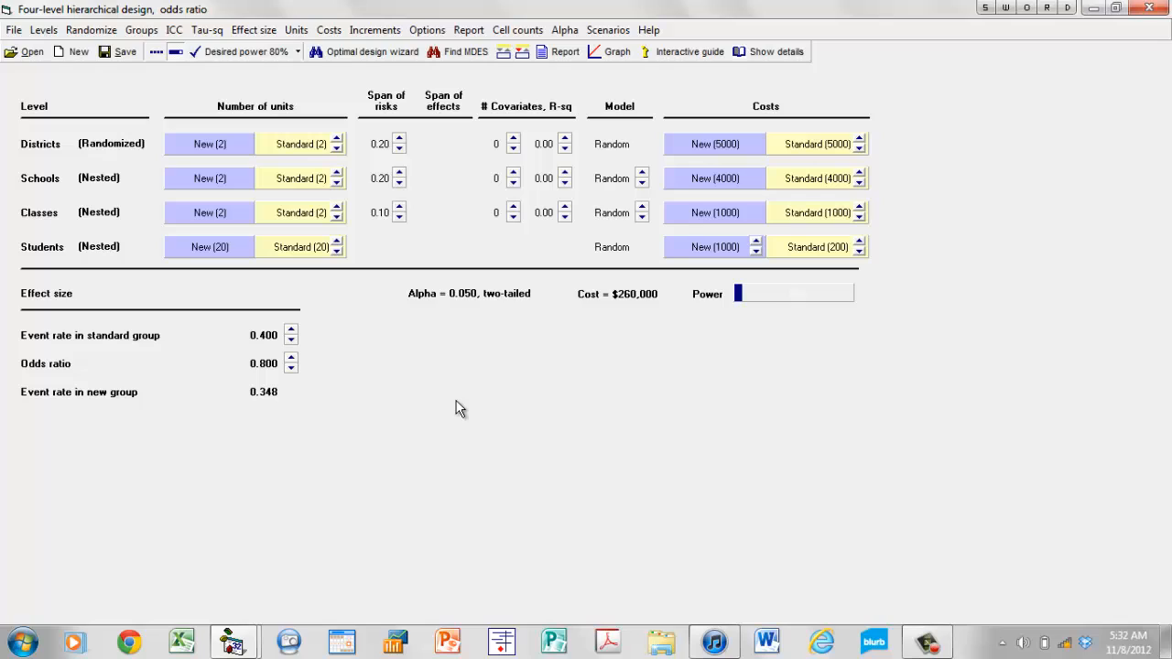
Lower the odds ratio of the effect size to 0.700.
click(291, 368)
click(291, 368)
click(291, 369)
click(291, 368)
click(291, 369)
click(292, 368)
click(291, 368)
click(291, 368)
click(291, 368)
click(291, 368)
Recompute the optimal design for 80% power, paste the resulting numbers of units into the main screen and close the wizard.
click(392, 52)
click(811, 568)
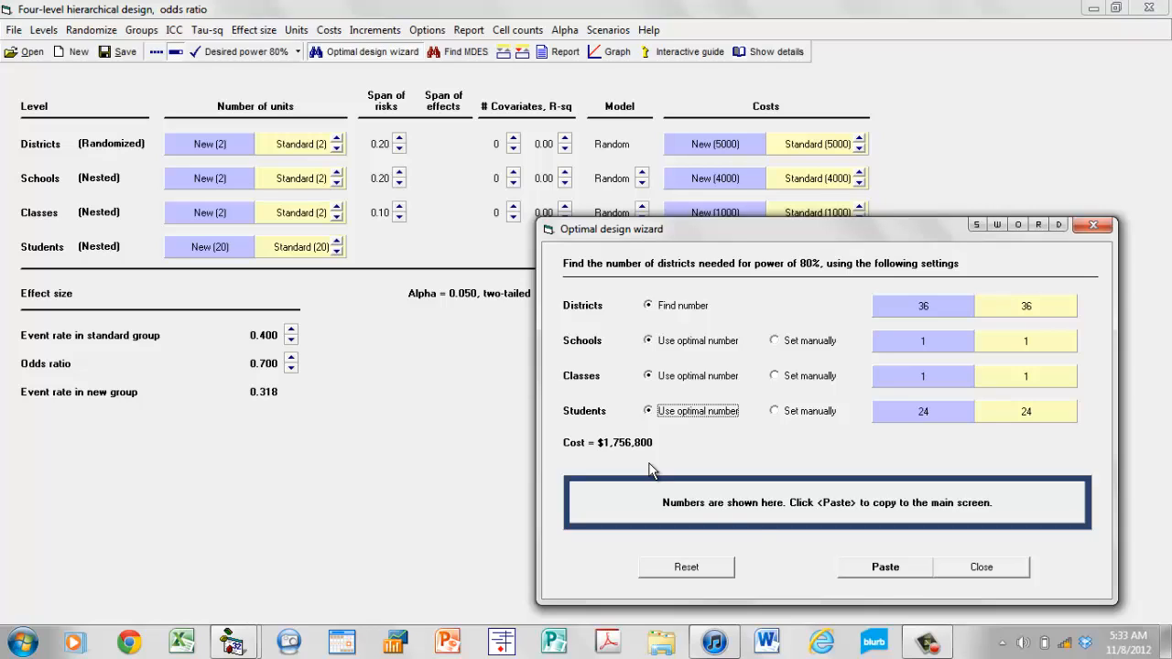
click(898, 570)
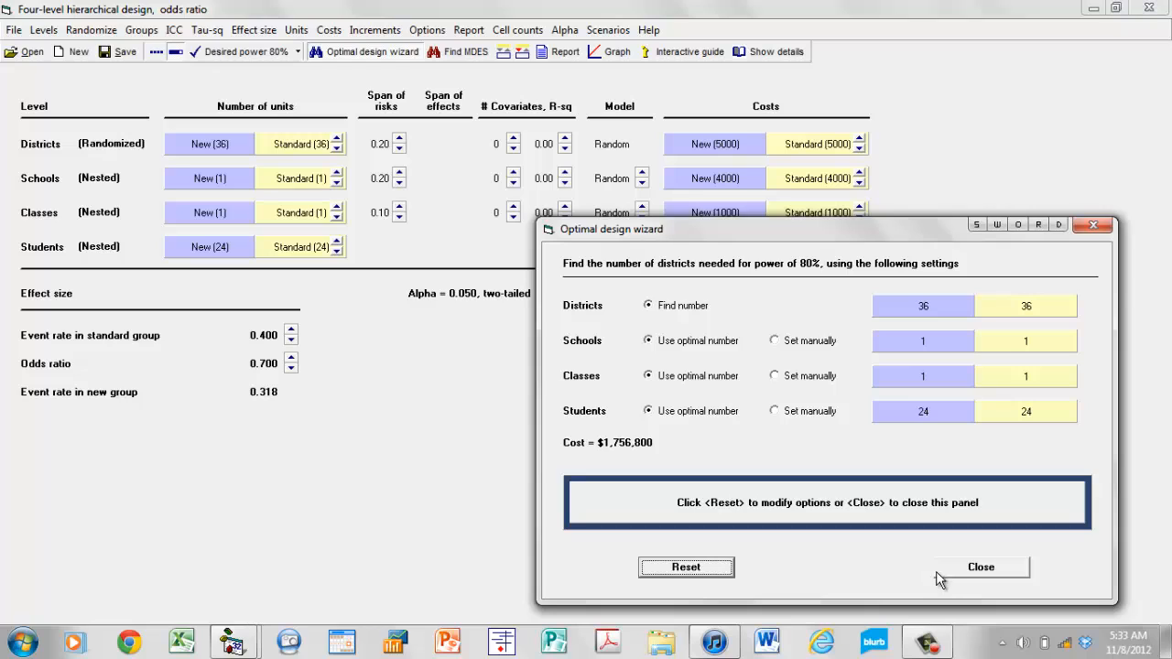
click(962, 569)
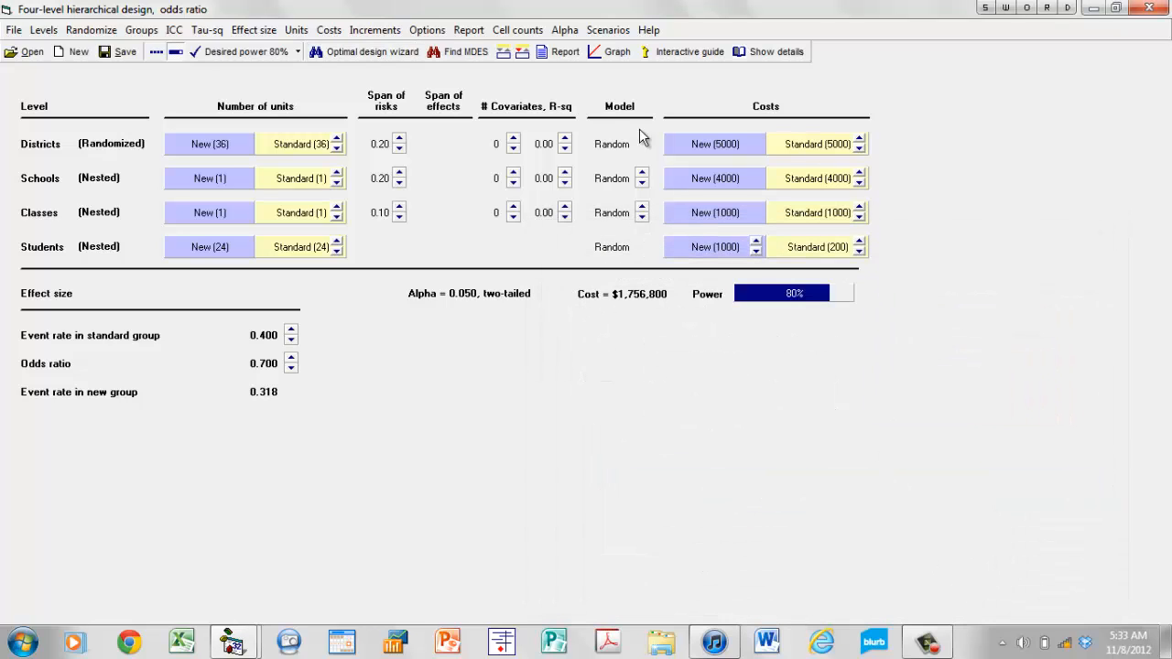
Create the graph of power as a function of the number of districts and dismiss its interactive guide.
mouse_move(798, 310)
click(614, 52)
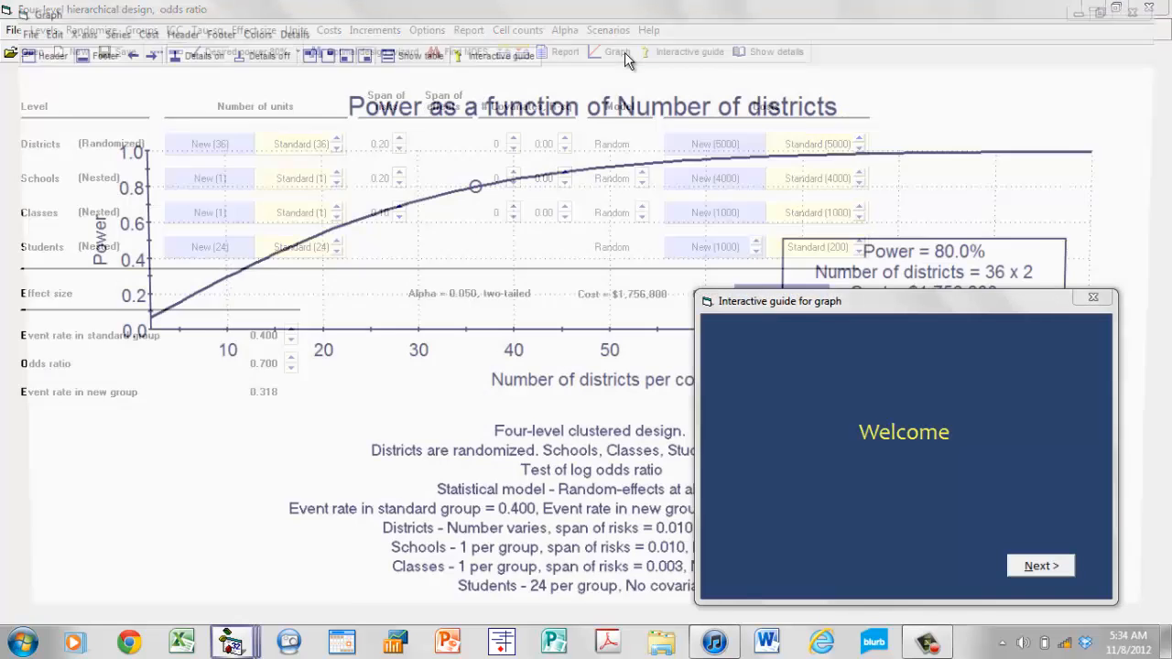
click(1093, 297)
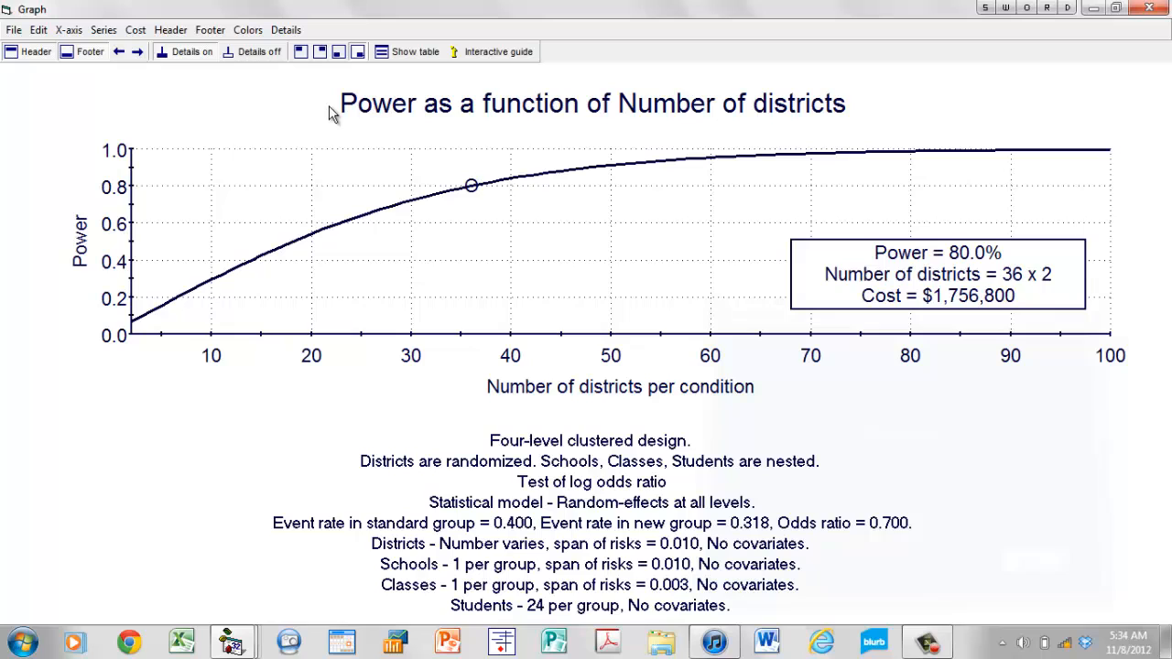
Add odds ratio as the secondary factor of the graph, with values 0.6 and 0.8 alongside the existing 0.7.
click(104, 30)
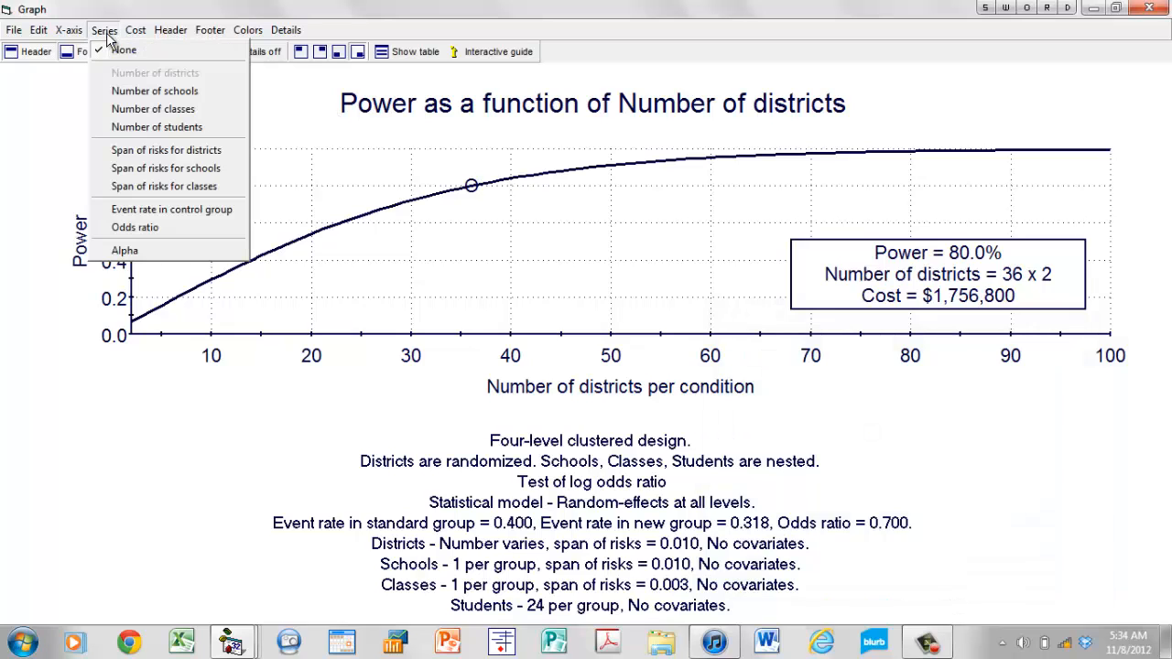
click(177, 234)
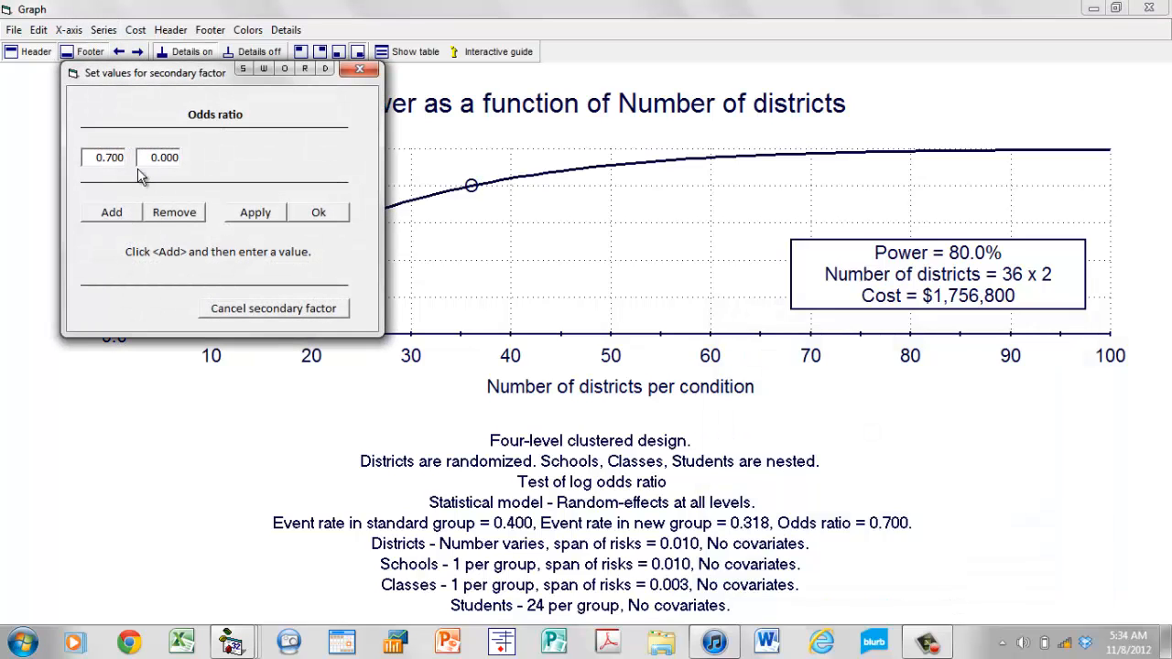
click(115, 214)
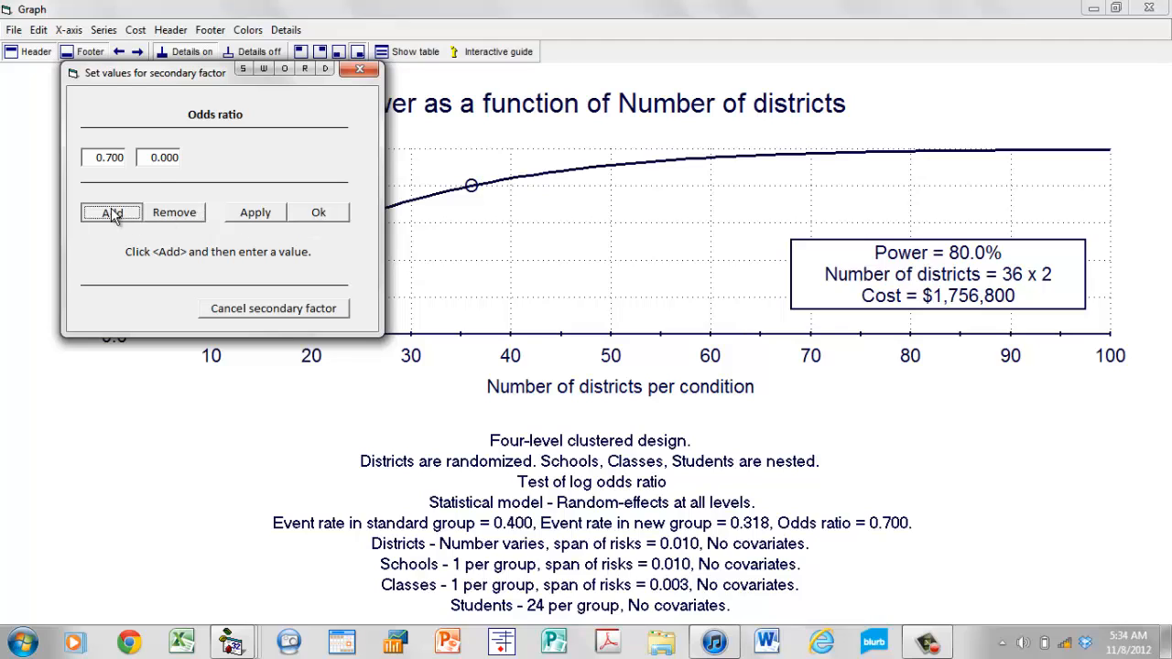
double_click(168, 157)
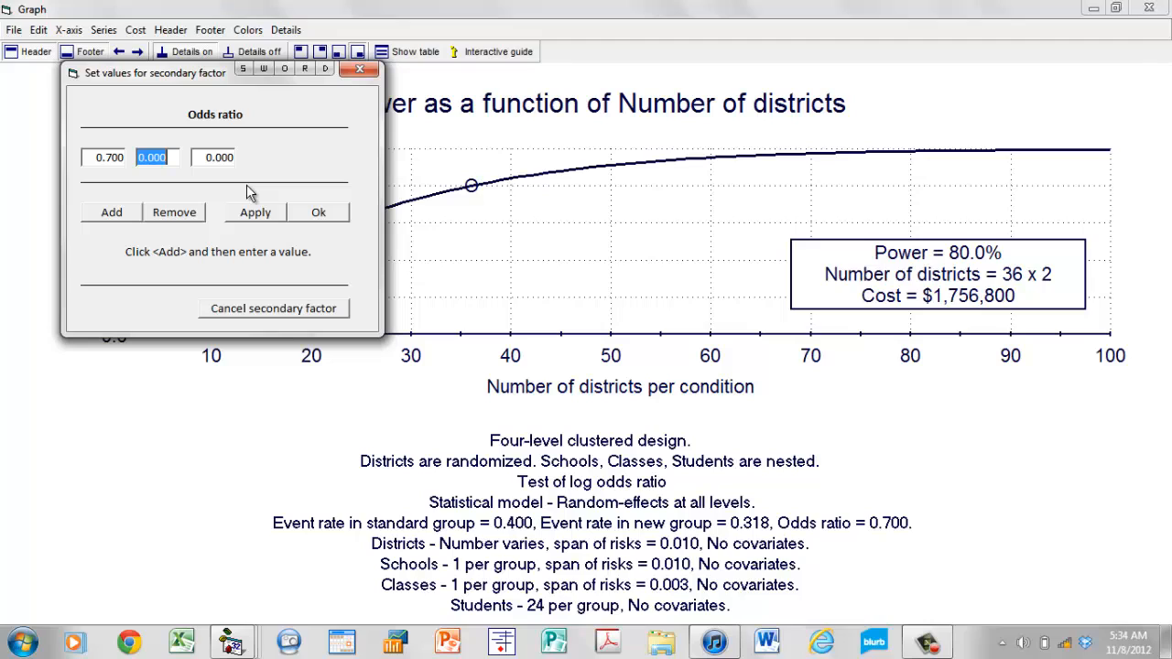
text(.6)
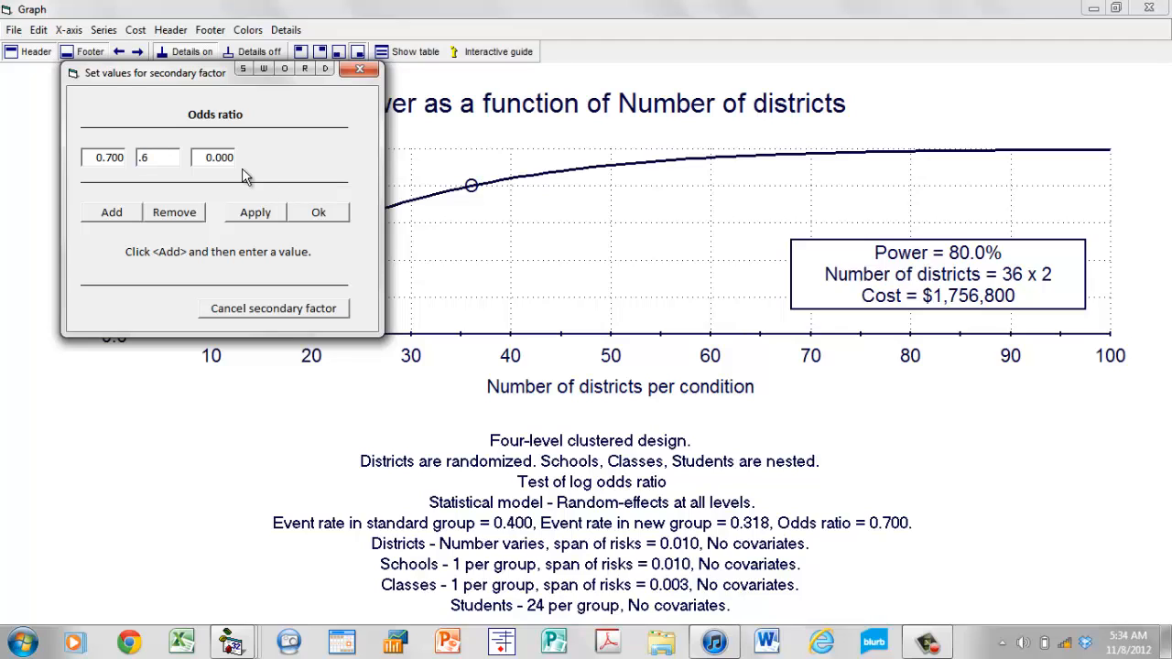
double_click(232, 156)
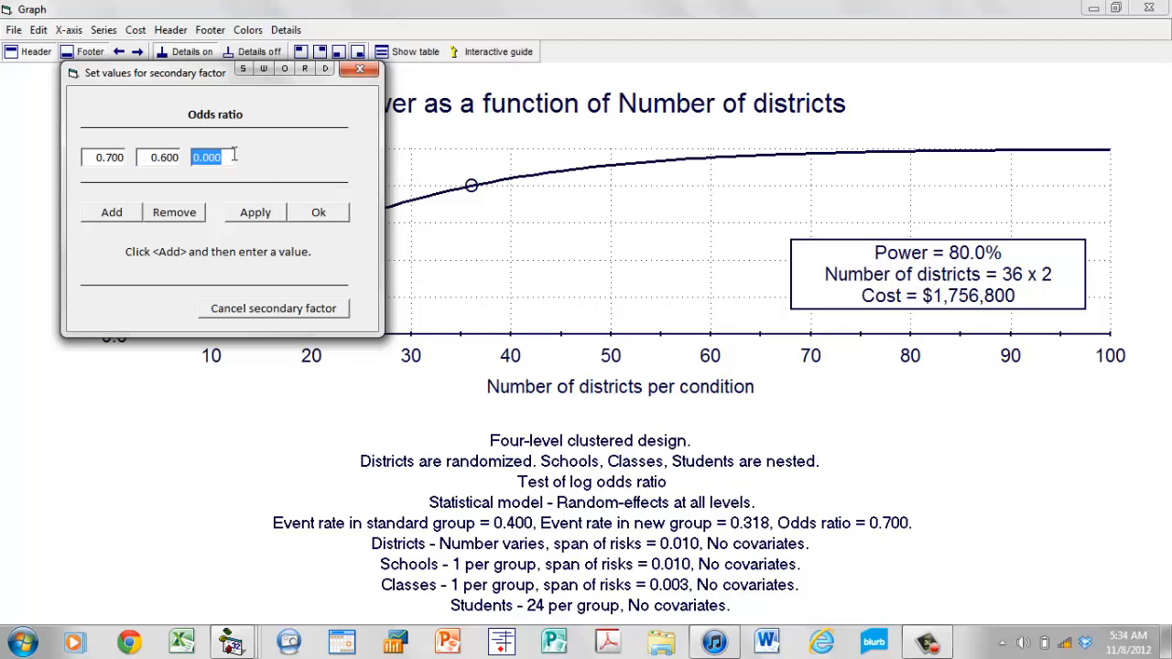
text(.8)
click(336, 212)
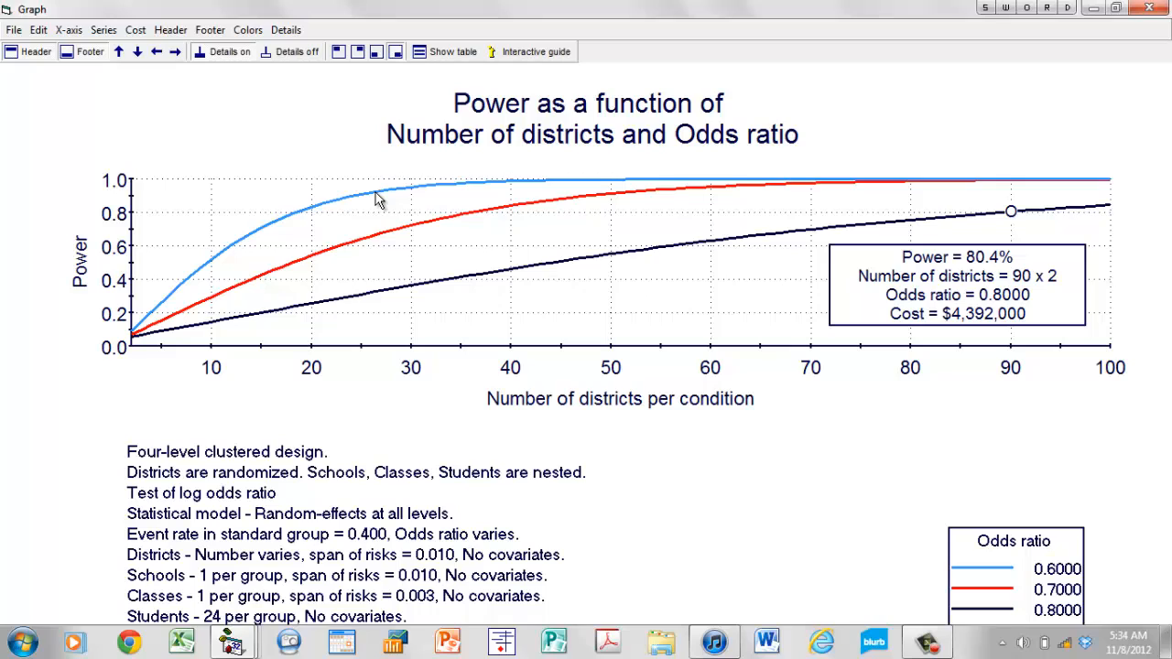
Place the marker on the 0.6 odds ratio curve and move it to 19 districts per condition to read power and cost.
click(376, 200)
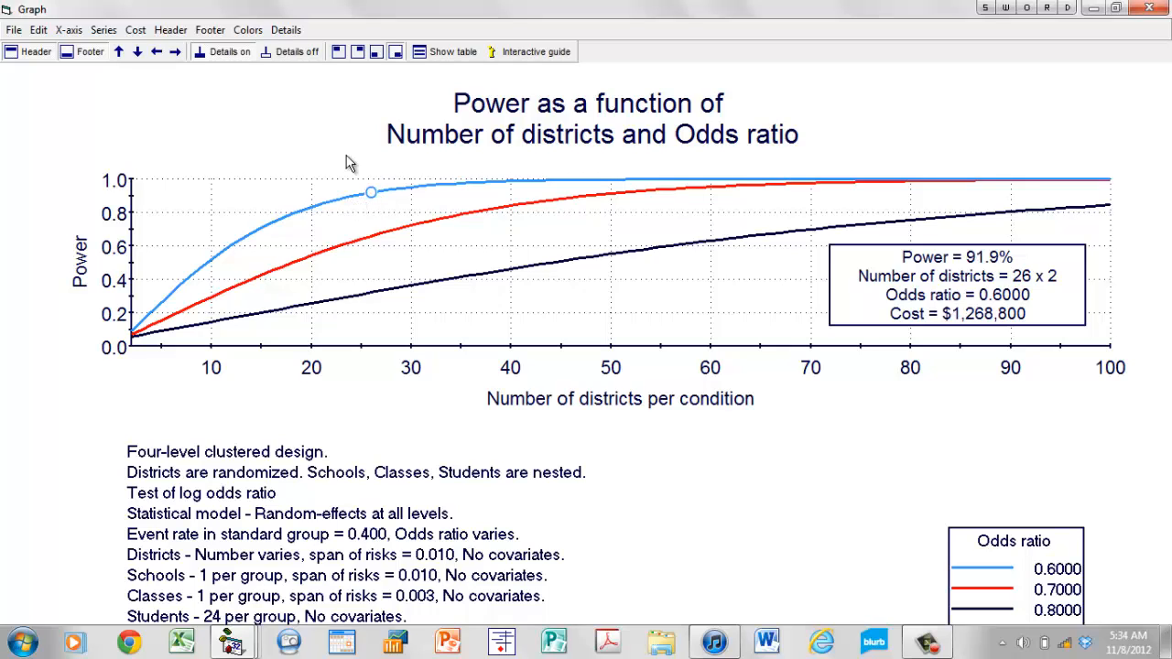
click(159, 54)
click(159, 54)
click(159, 54)
click(159, 54)
click(159, 54)
click(160, 54)
click(159, 54)
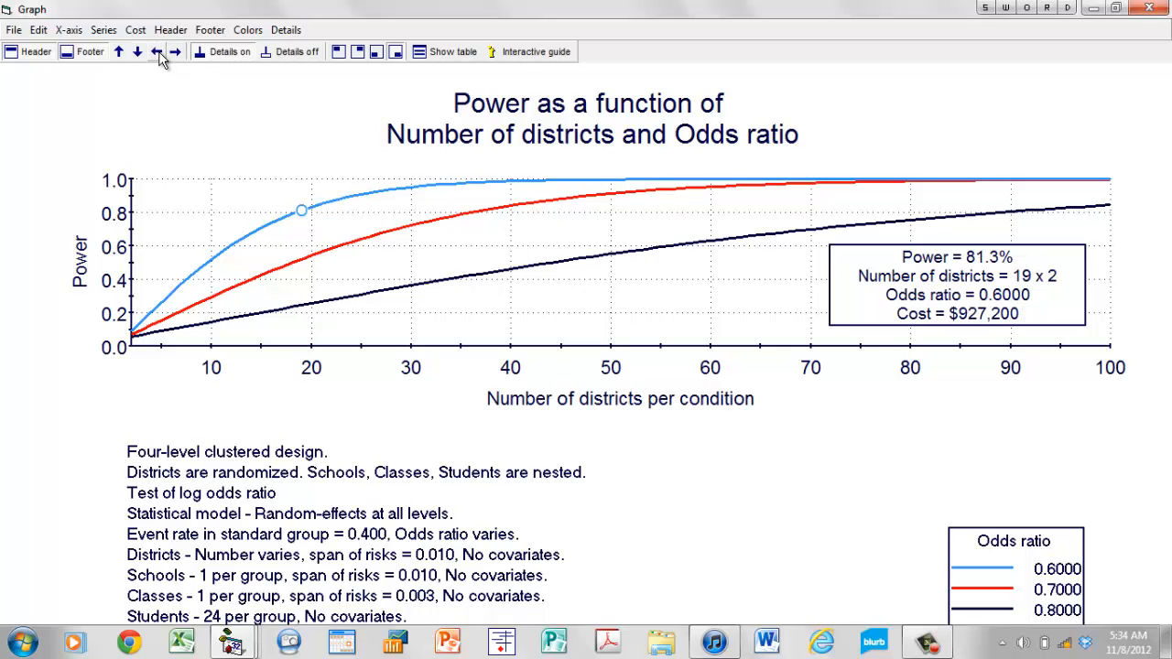
click(159, 54)
click(175, 52)
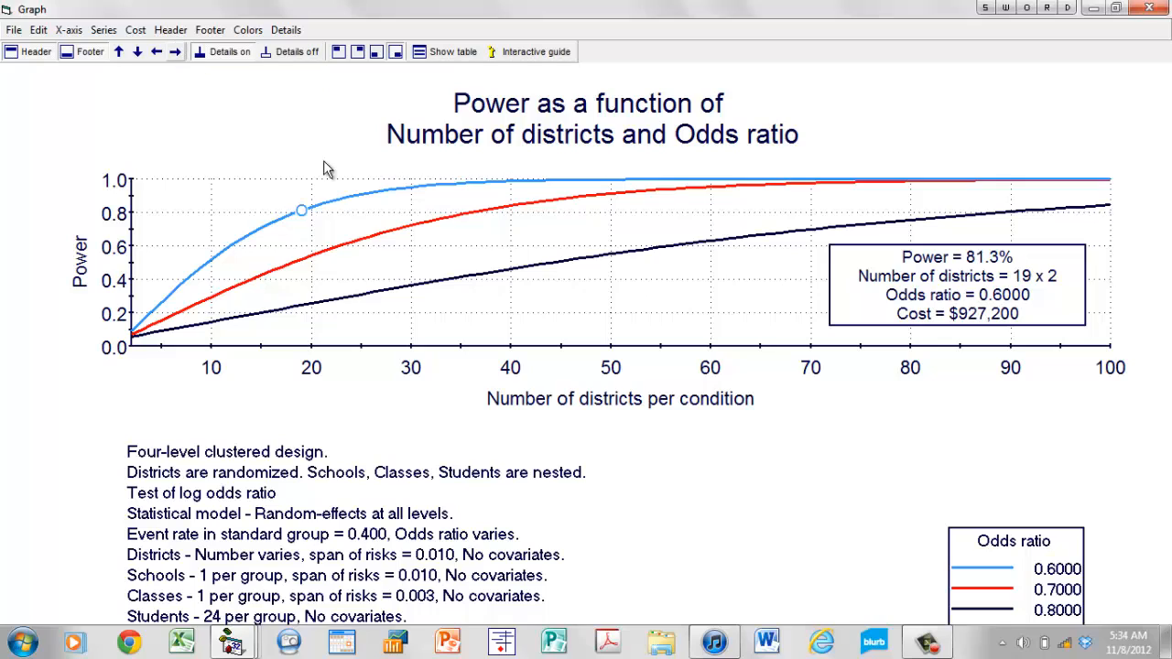
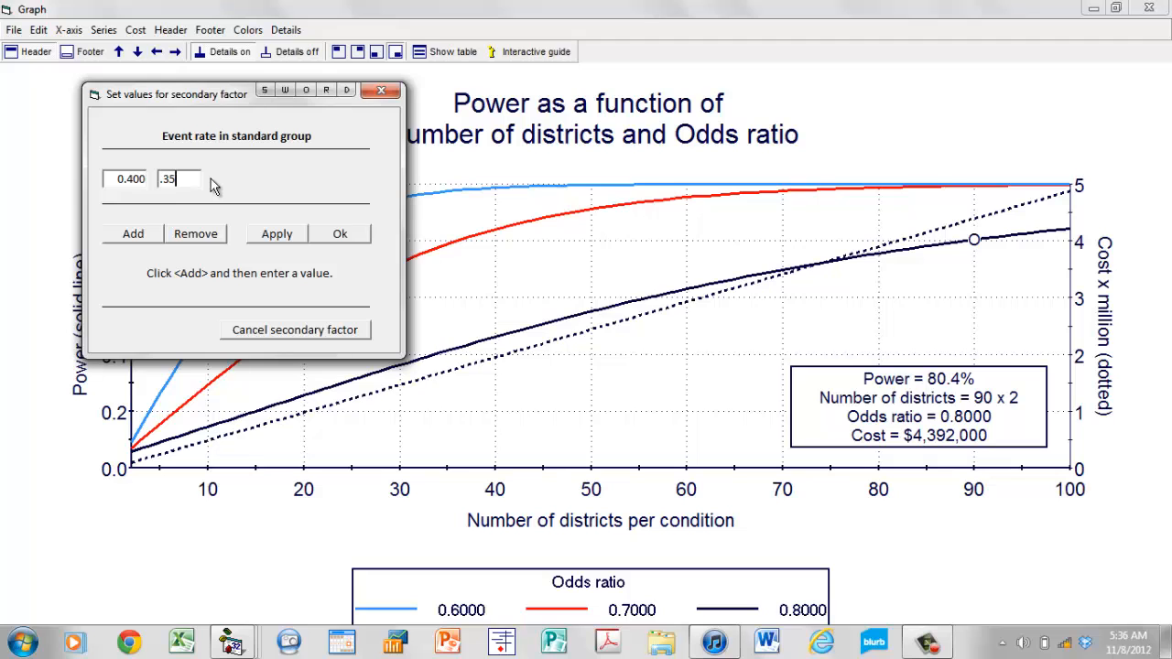
Plot event rate 0.35 alongside 0.40 in the standard group and move the marker to 36 districts per condition on the 0.40 curve.
click(348, 232)
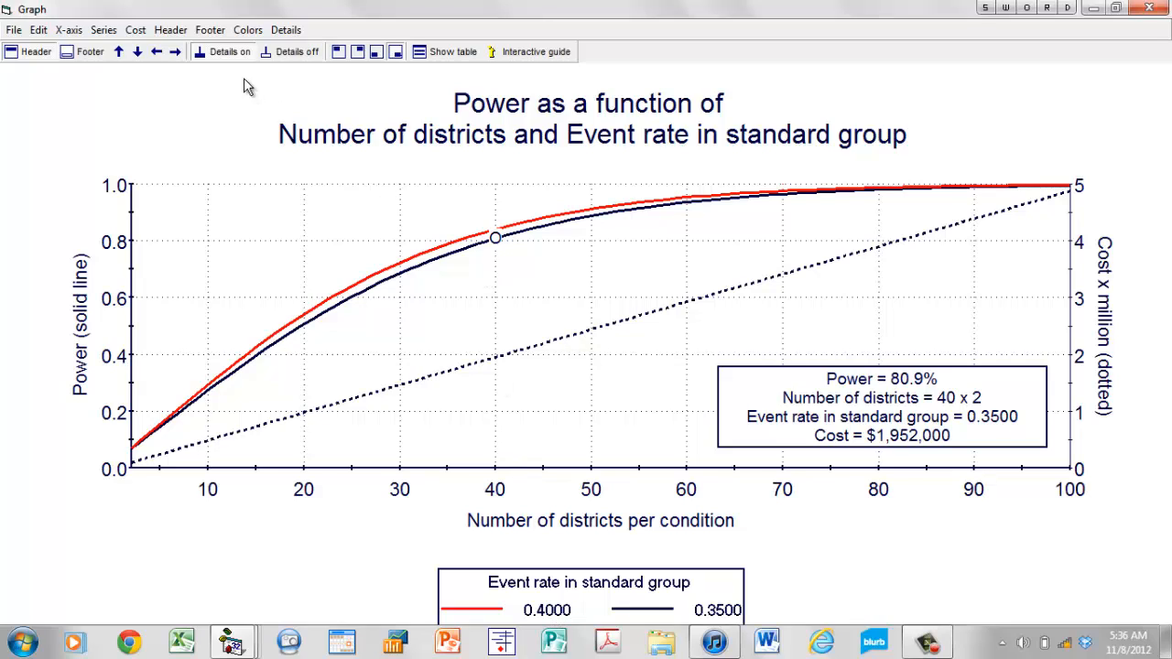
click(125, 54)
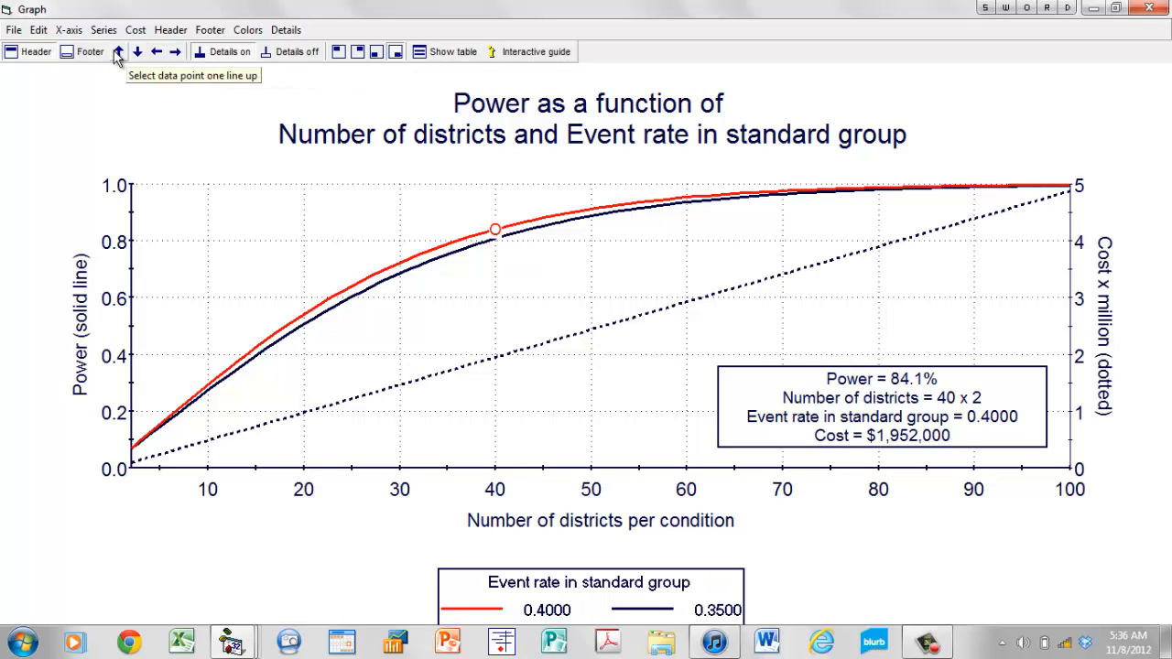
click(156, 53)
click(156, 52)
click(157, 52)
click(156, 52)
click(157, 52)
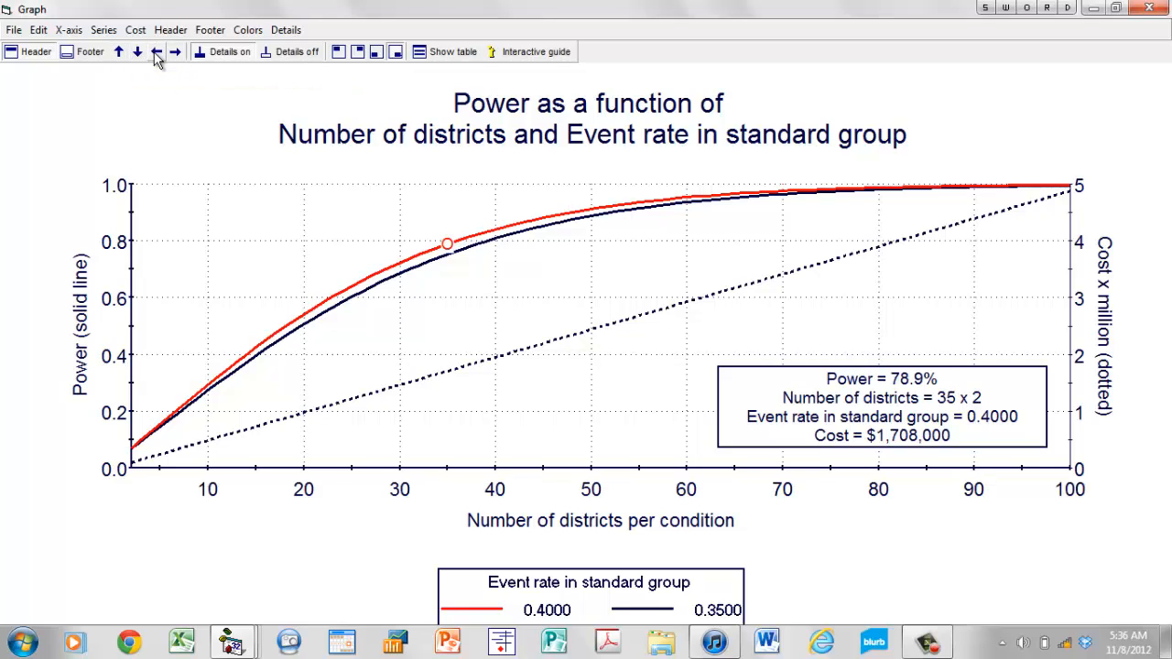
click(175, 52)
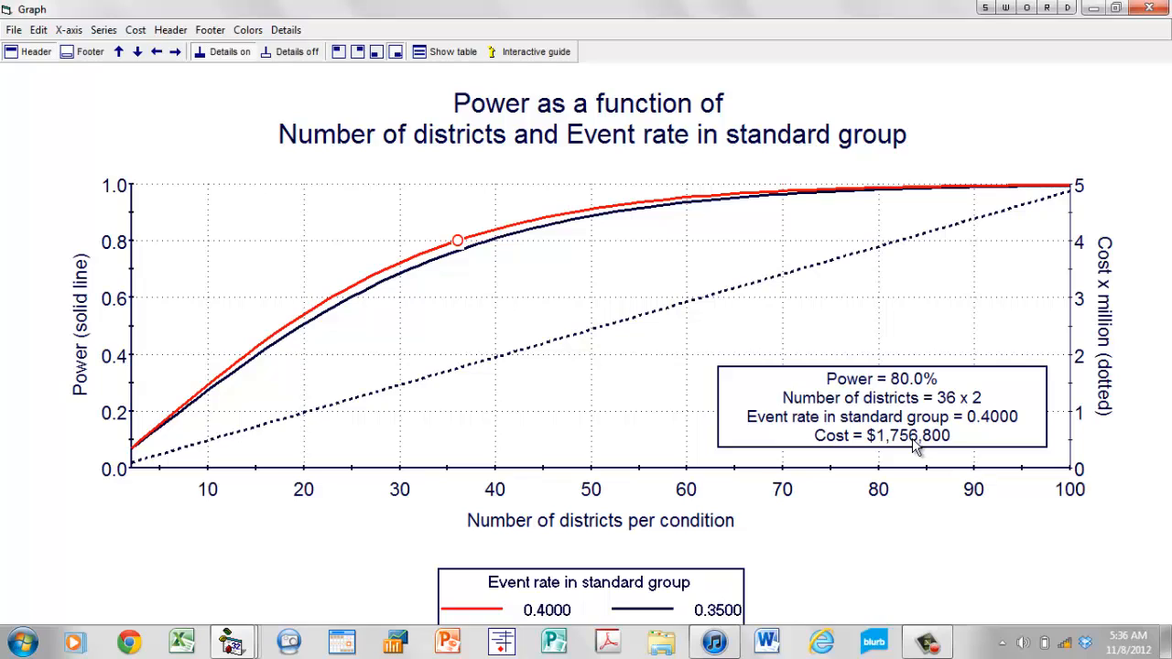
Place the marker on the 0.35 event rate curve and move it to 40 districts per condition to read power and cost.
click(523, 231)
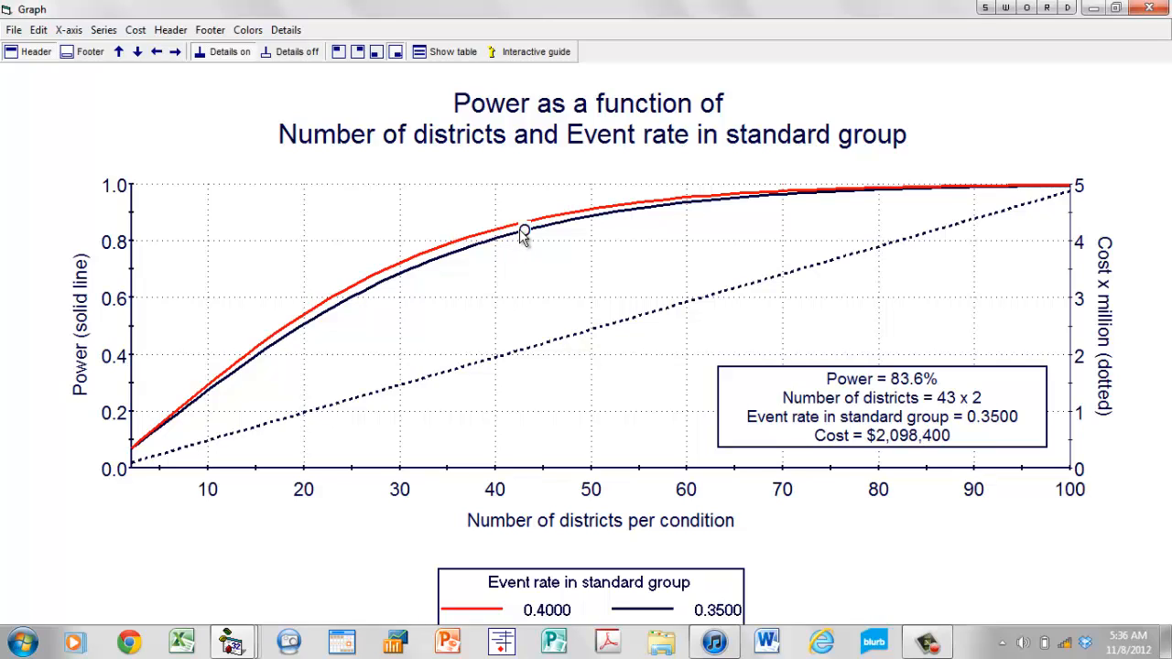
click(157, 52)
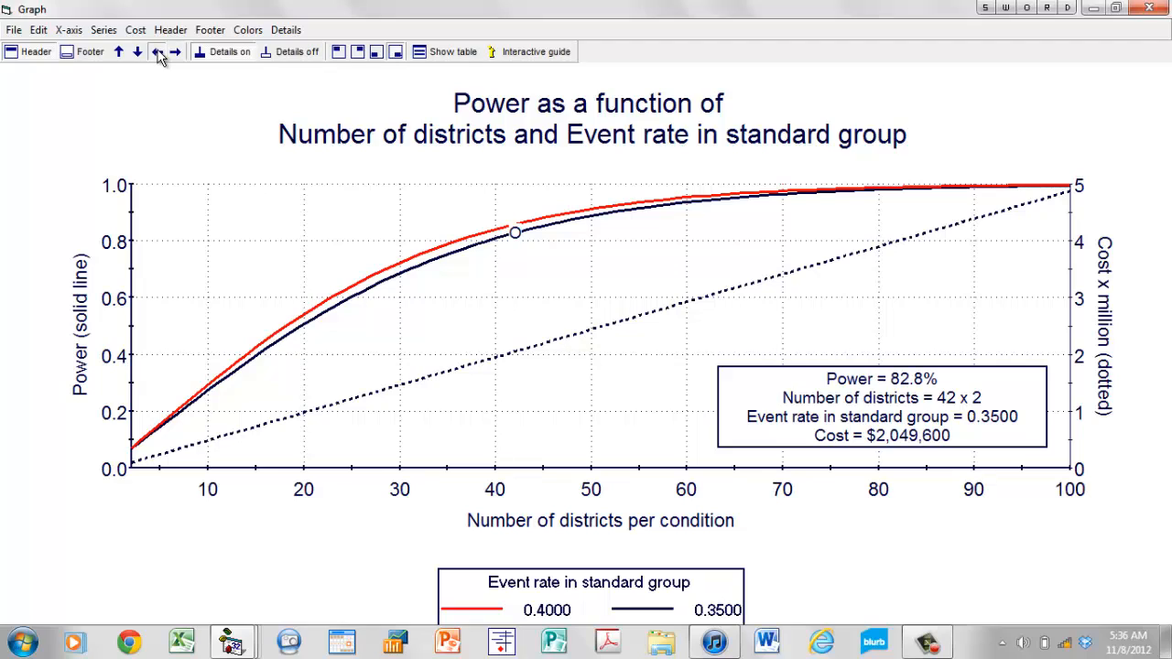
click(156, 52)
click(158, 53)
click(157, 53)
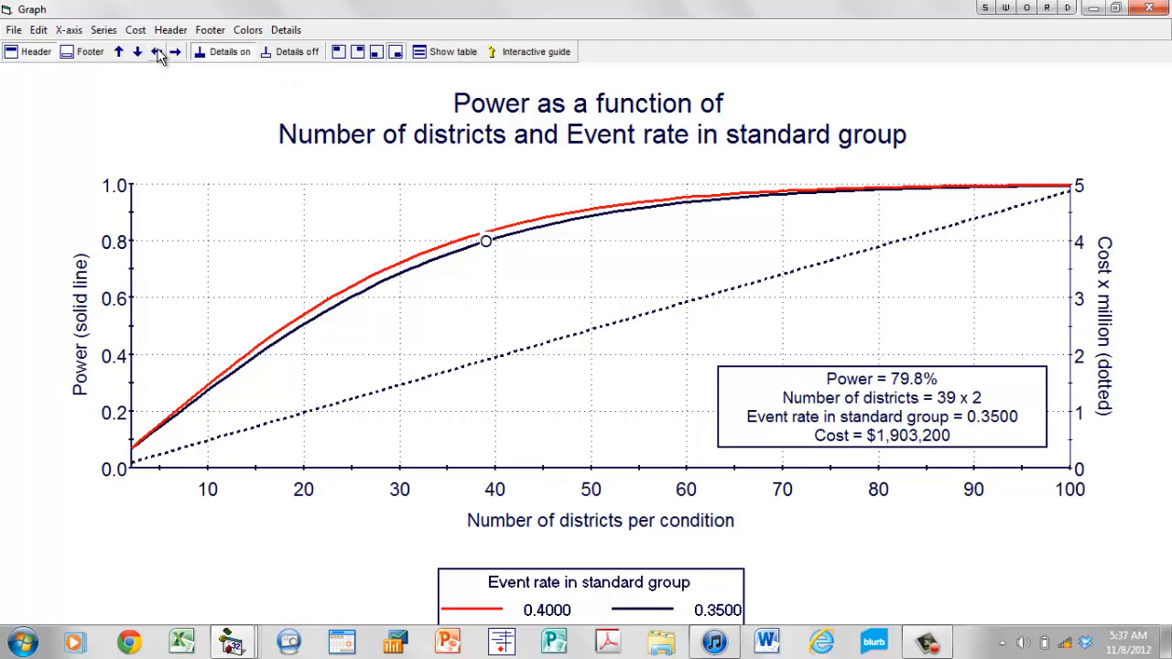
click(174, 52)
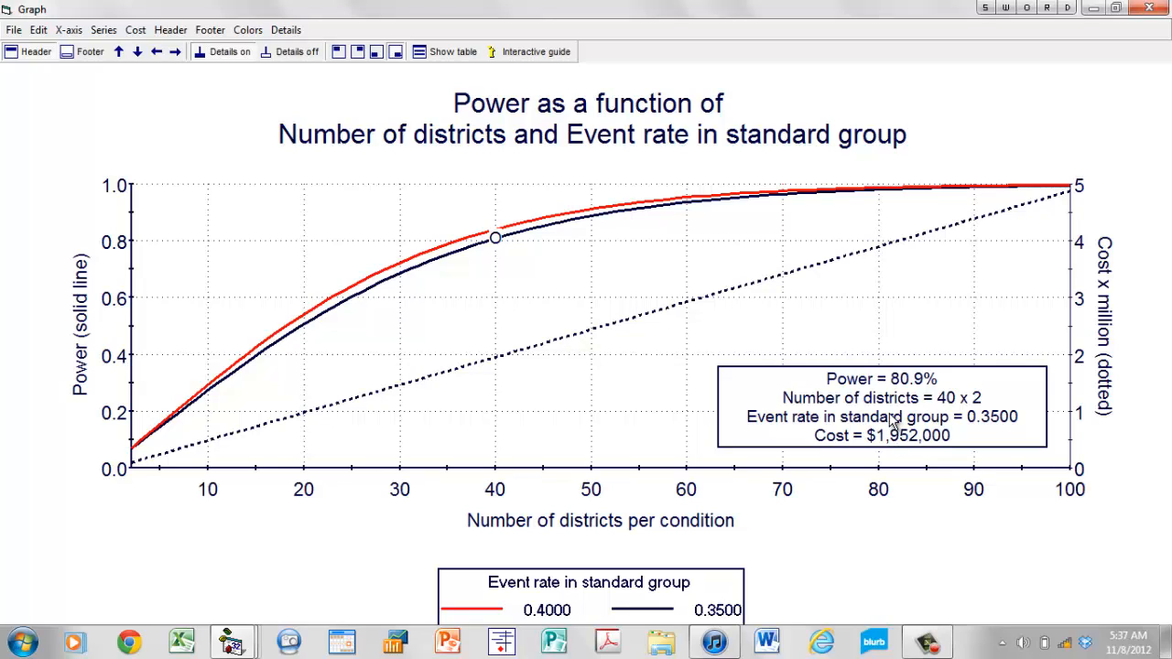
Close the graph and set the event rate in the standard group to 0.350.
click(20, 32)
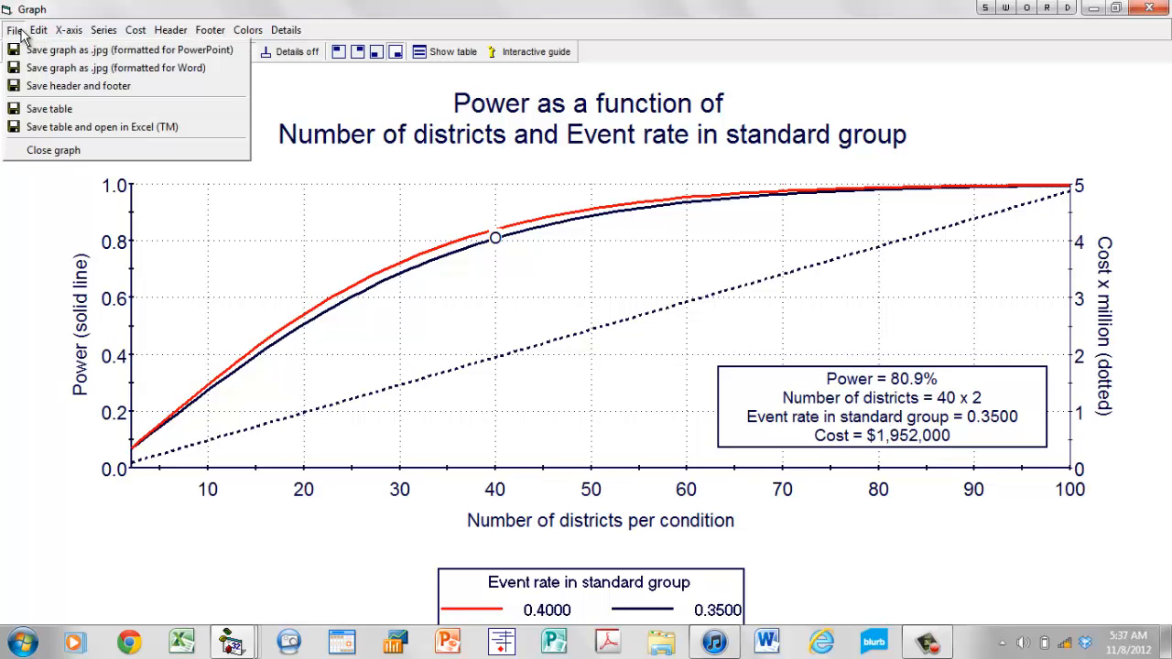
click(77, 152)
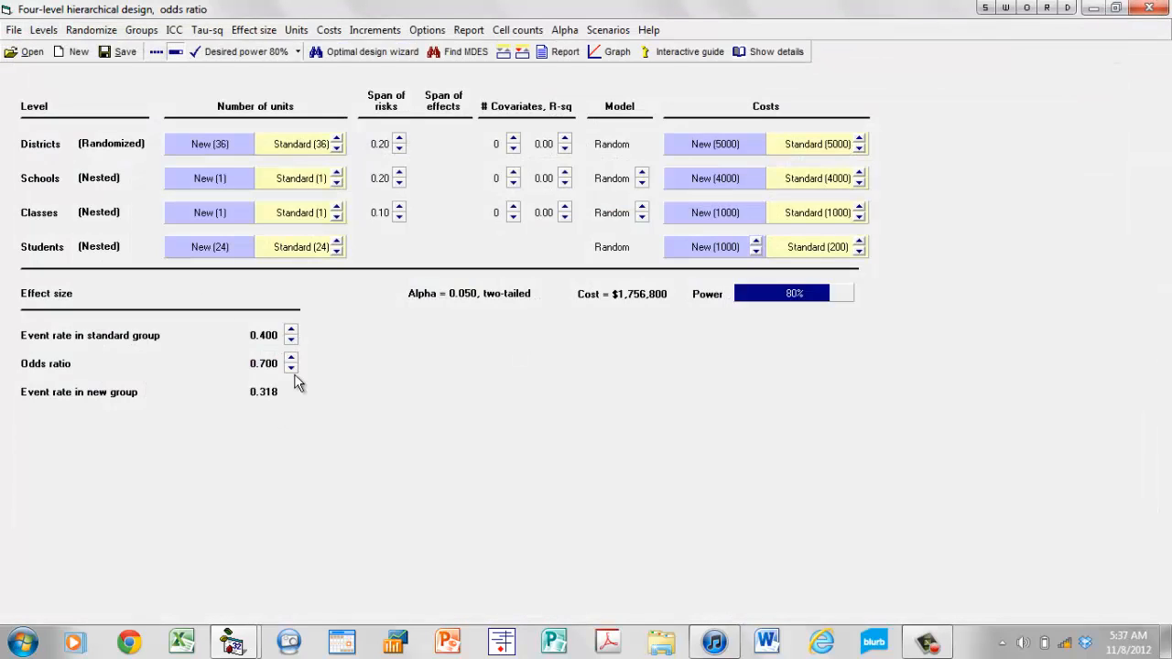
click(290, 341)
click(291, 340)
click(290, 341)
Compute the optimal design for 80% power, paste its numbers of units into the main screen, and dismiss the expected cell counts.
click(359, 55)
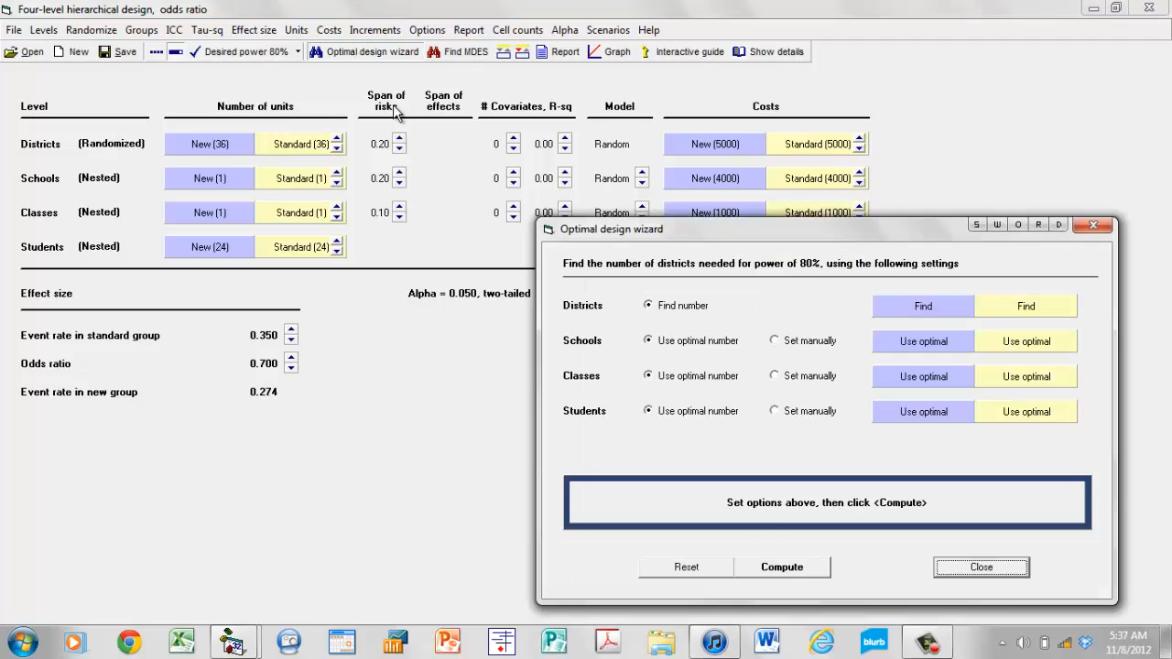
click(796, 568)
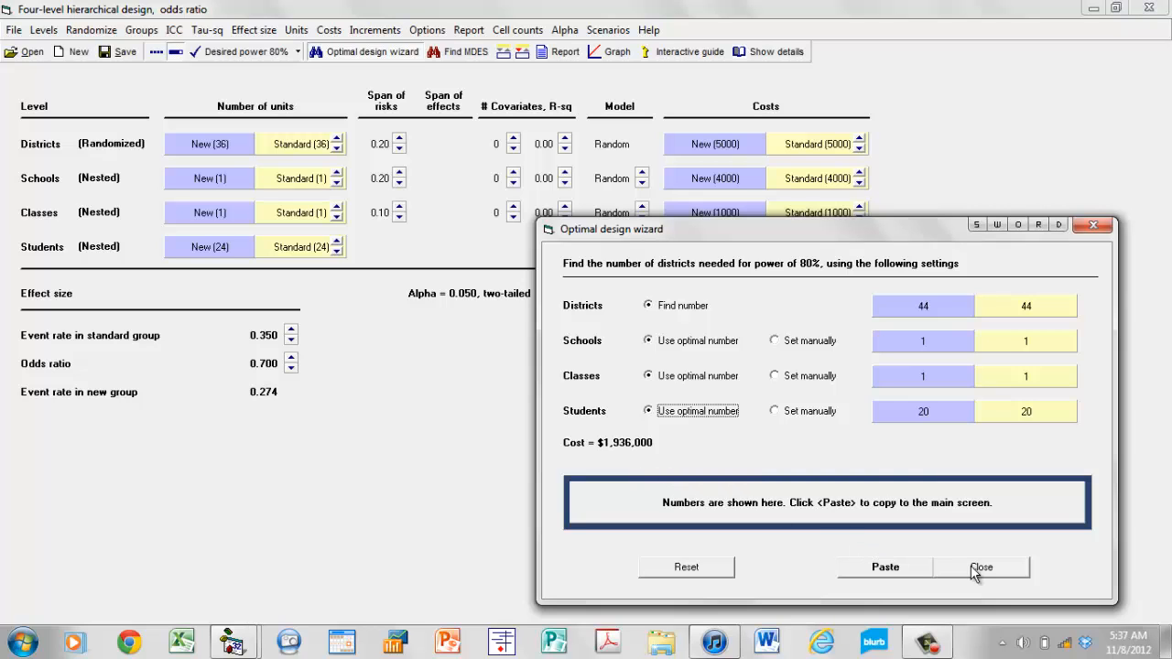
click(923, 570)
click(978, 568)
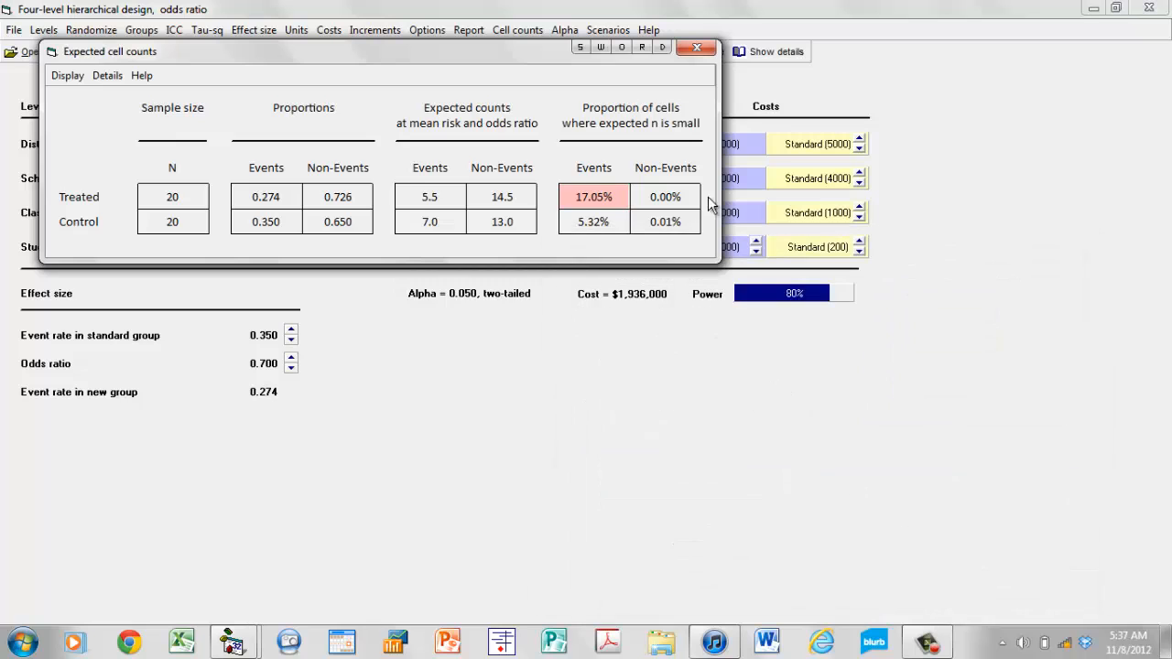
drag(519, 53, 792, 351)
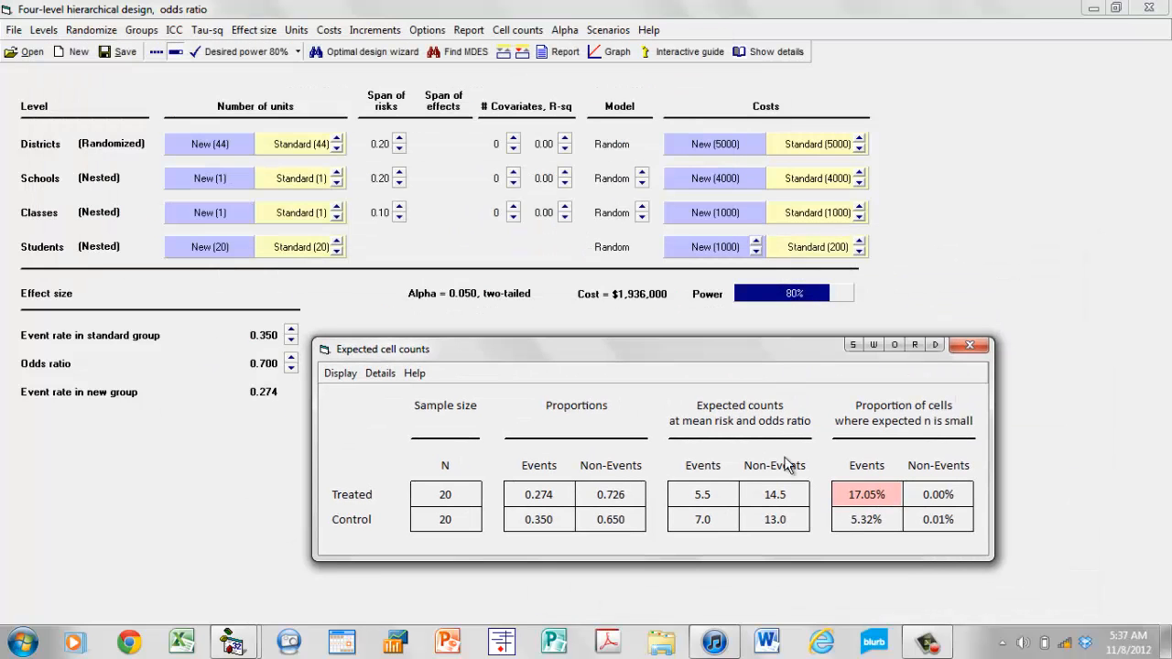
click(969, 346)
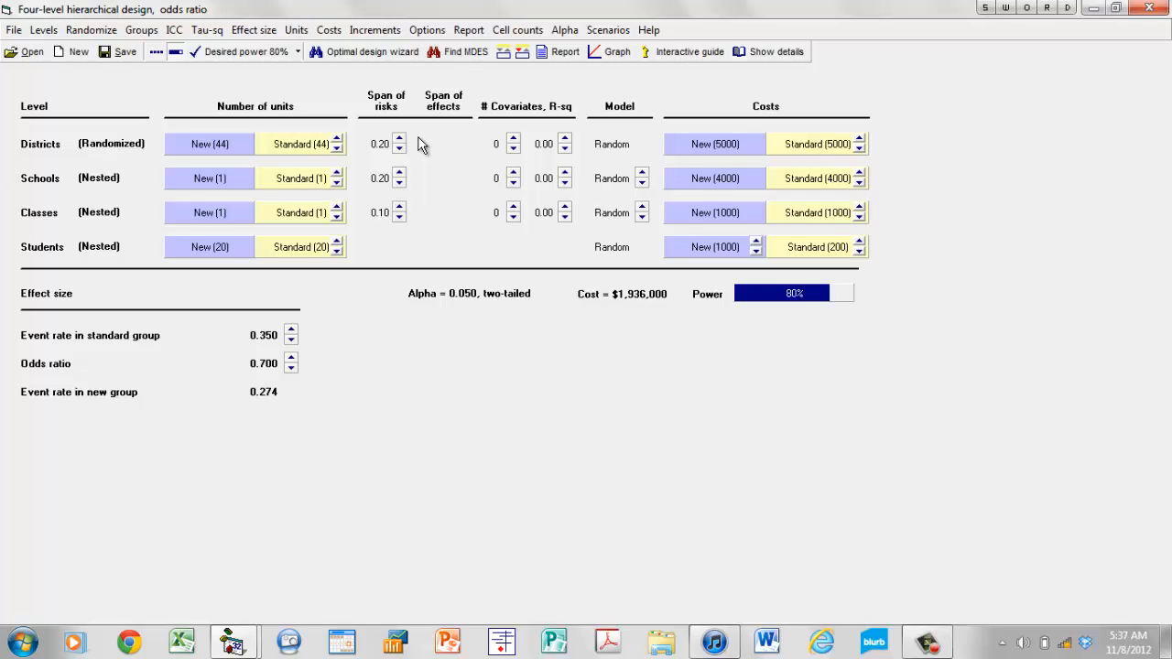
Change the design to randomize classes, with districts and schools as blocks, and dismiss the expected cell counts.
click(98, 250)
click(166, 289)
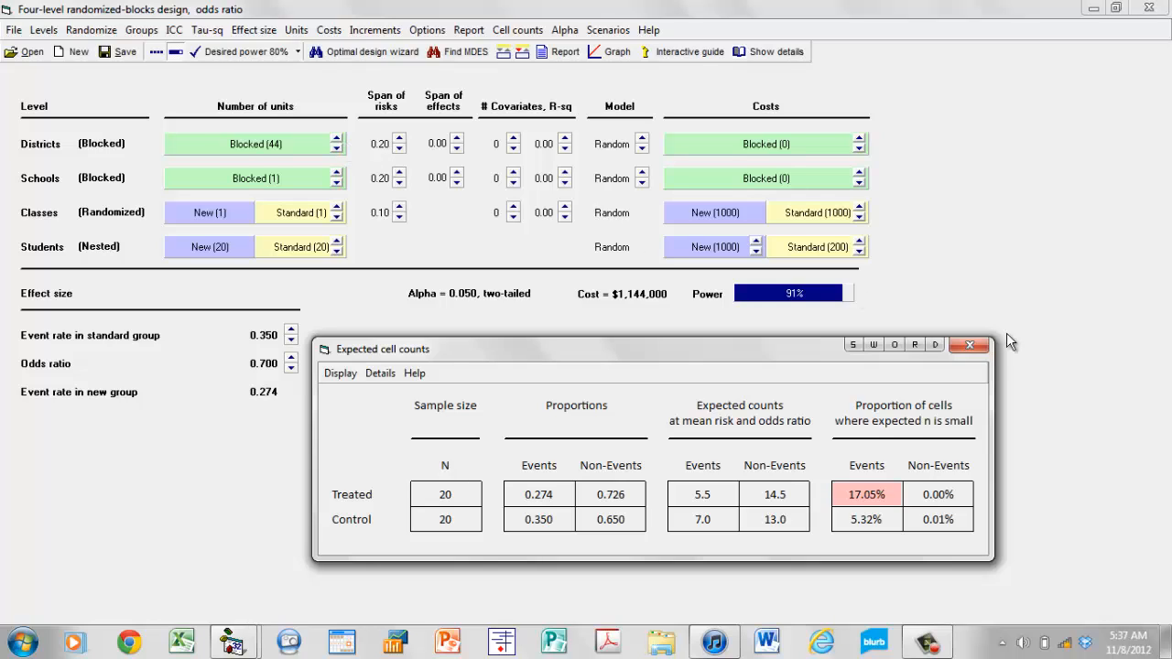
click(485, 165)
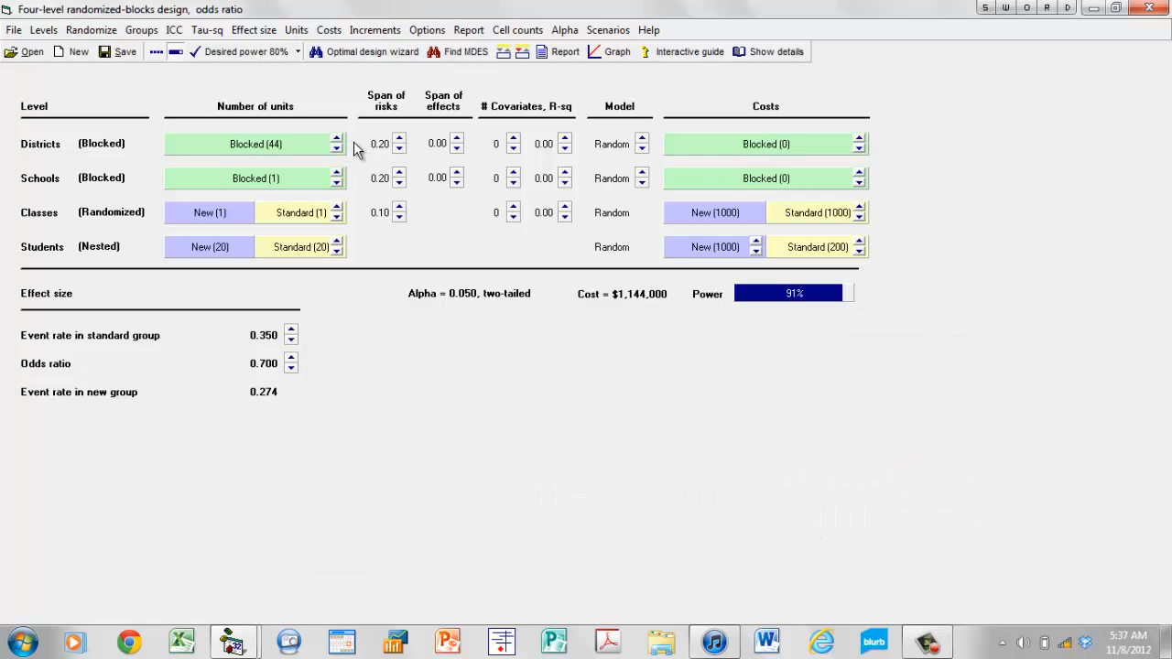
Set the cost of the blocked districts to 5000.
right_click(799, 144)
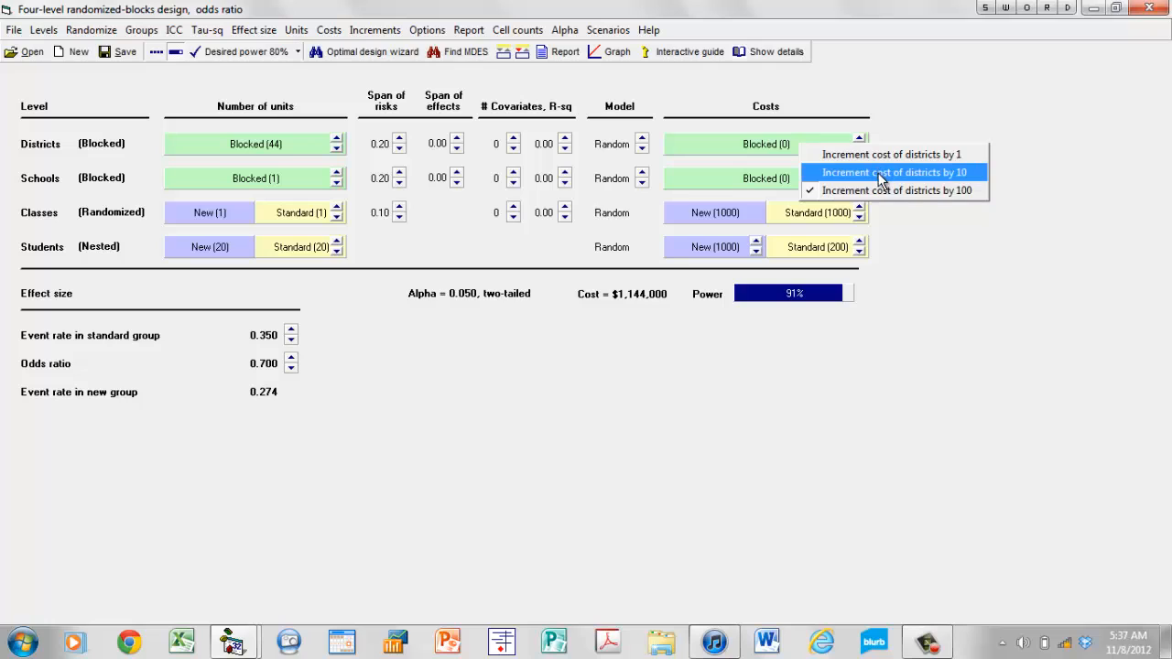
click(887, 131)
click(862, 140)
click(862, 141)
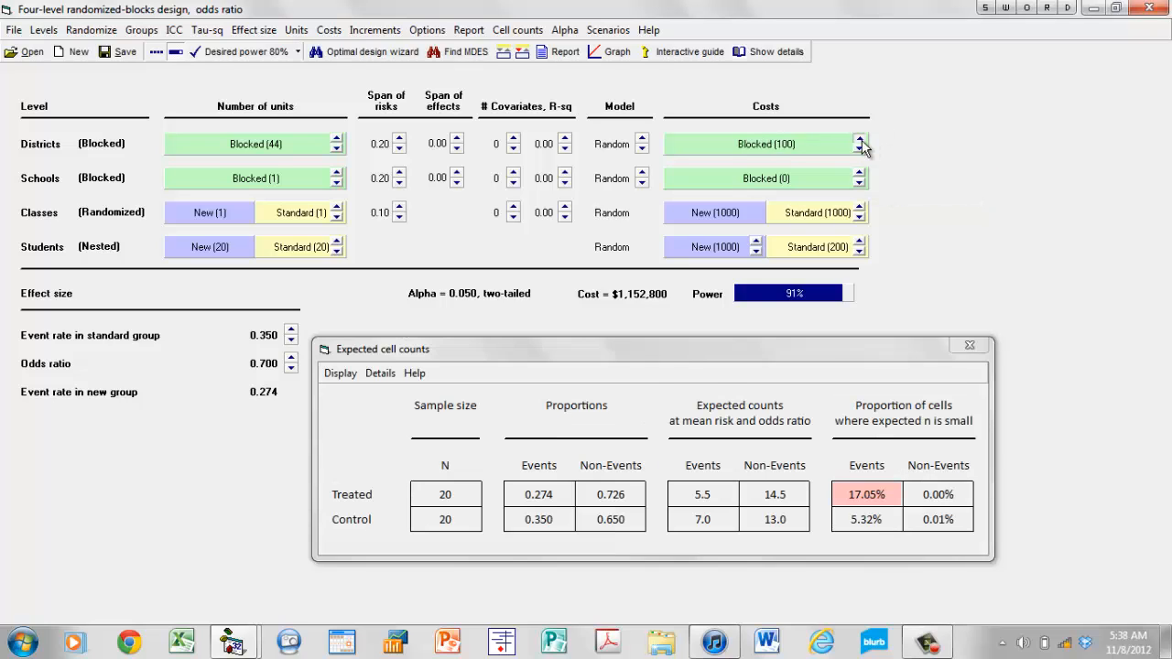
click(861, 140)
click(862, 140)
click(862, 140)
click(862, 140)
click(862, 140)
drag(862, 140, 862, 144)
click(861, 150)
Set the cost of the blocked schools to 4000 using increments of 100.
right_click(840, 179)
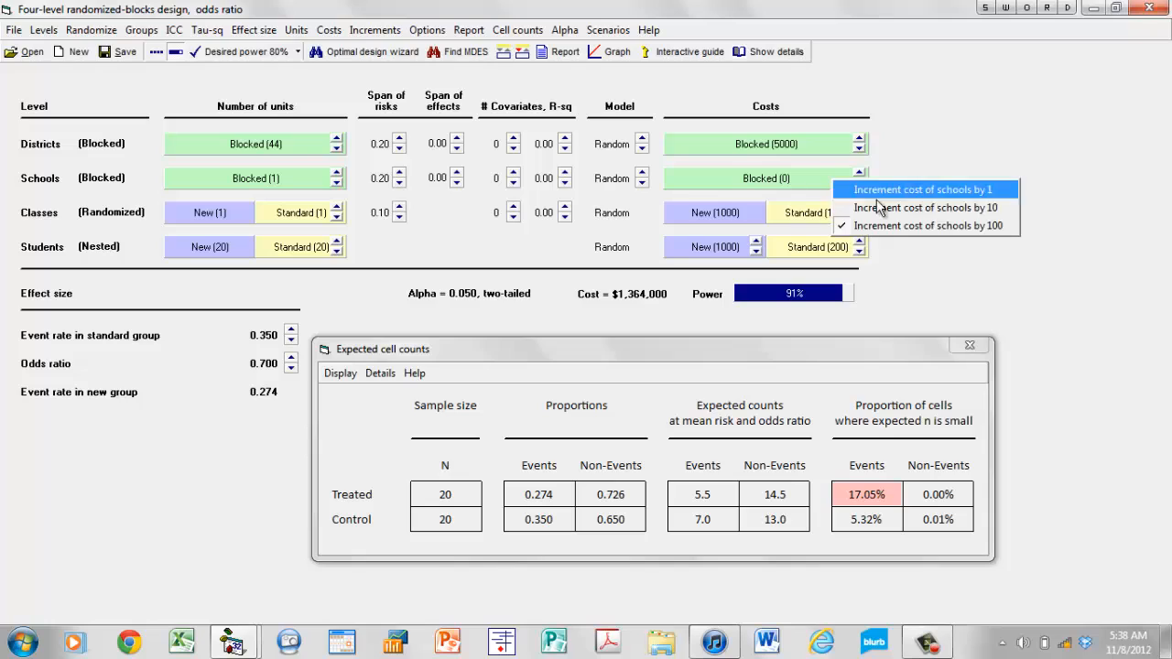
click(903, 225)
drag(860, 172, 860, 172)
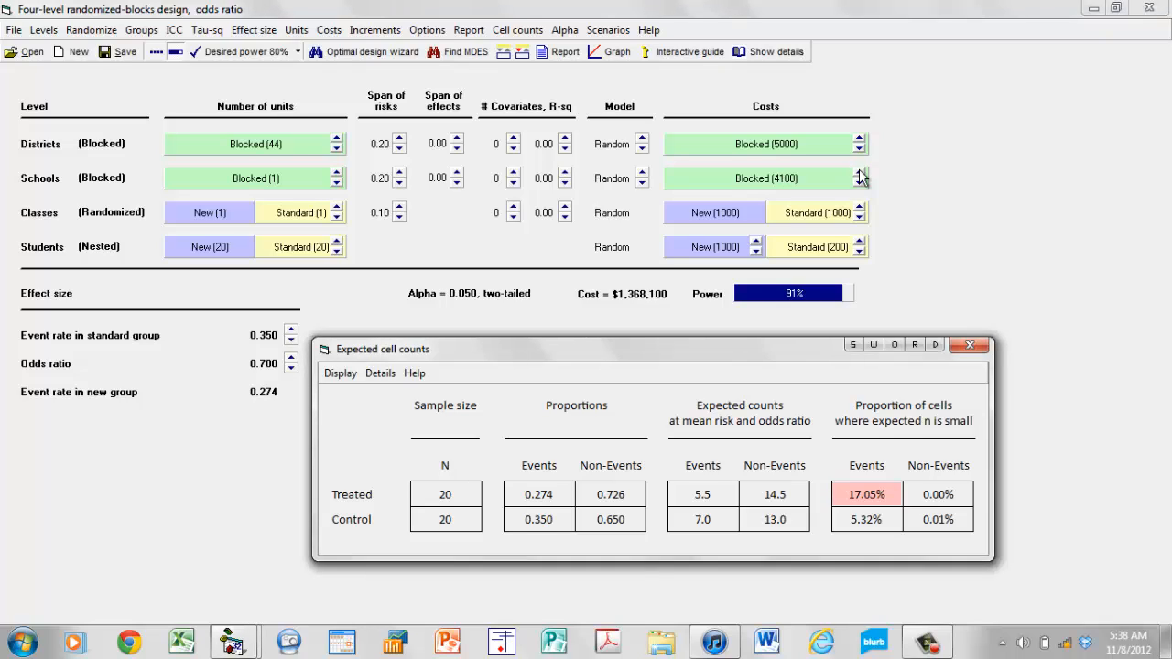
click(371, 53)
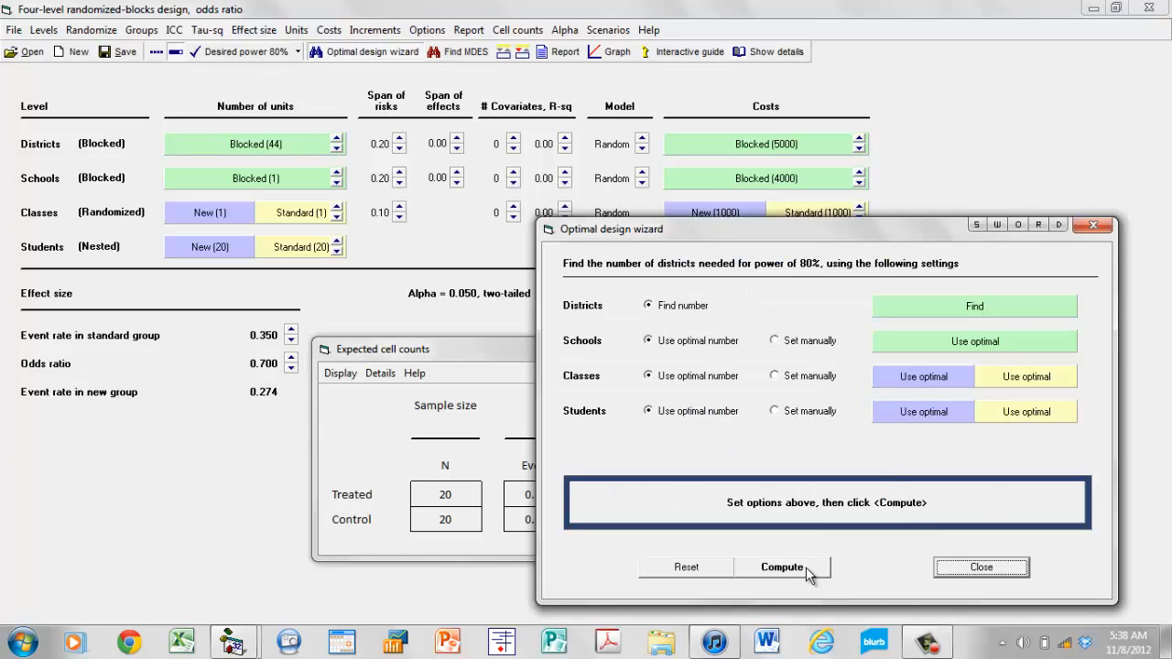
click(1093, 224)
click(971, 344)
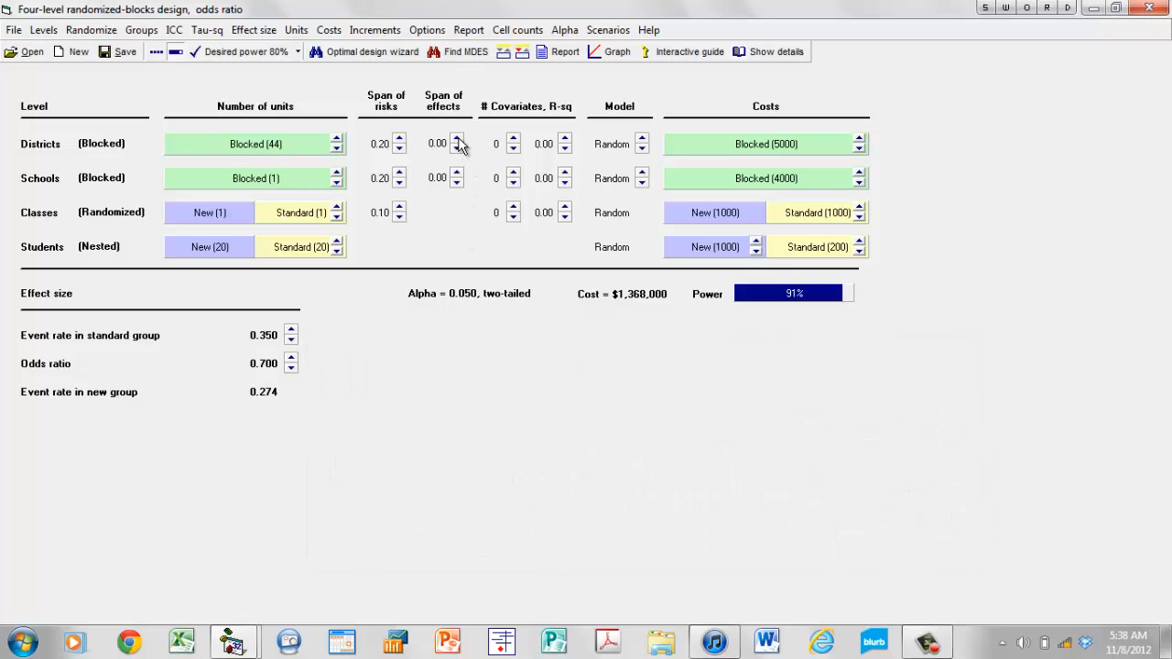
Raise the districts' span of effects to 0.20, keeping the distribution of effect sizes in view.
click(457, 139)
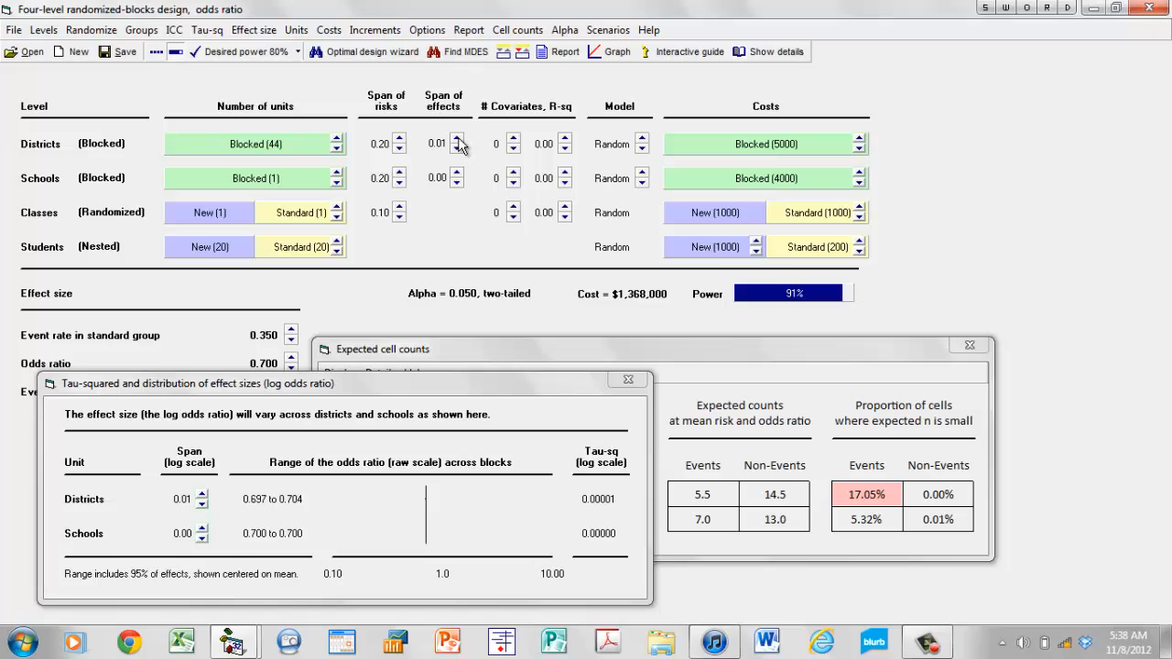
drag(521, 381, 671, 306)
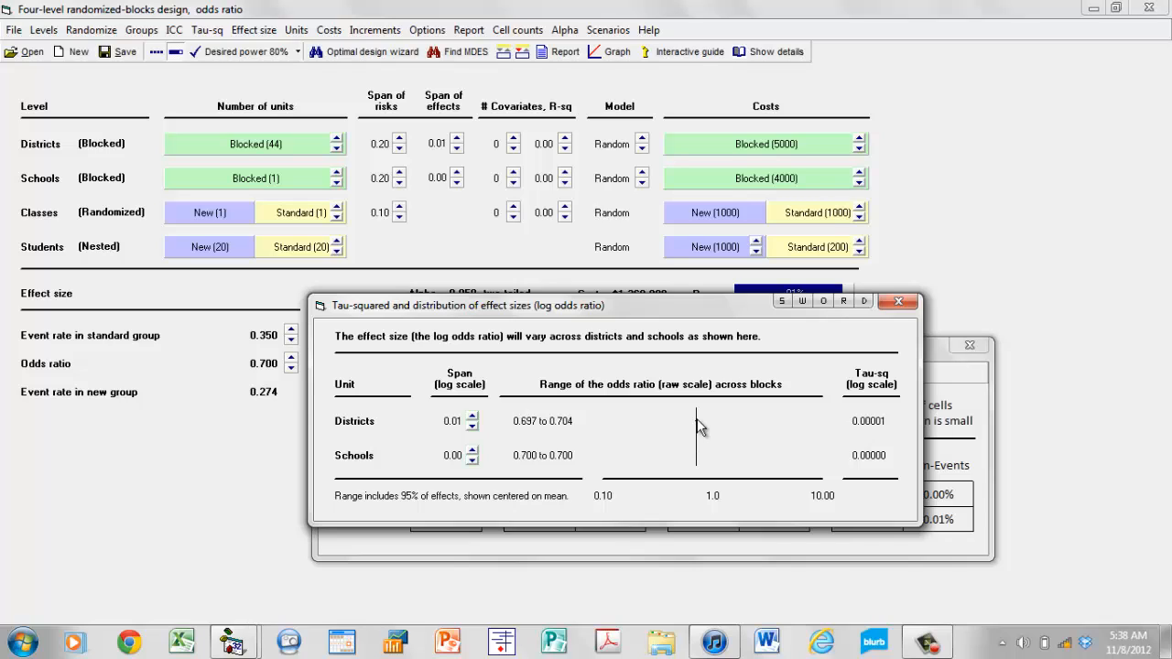
click(457, 139)
click(457, 139)
click(458, 140)
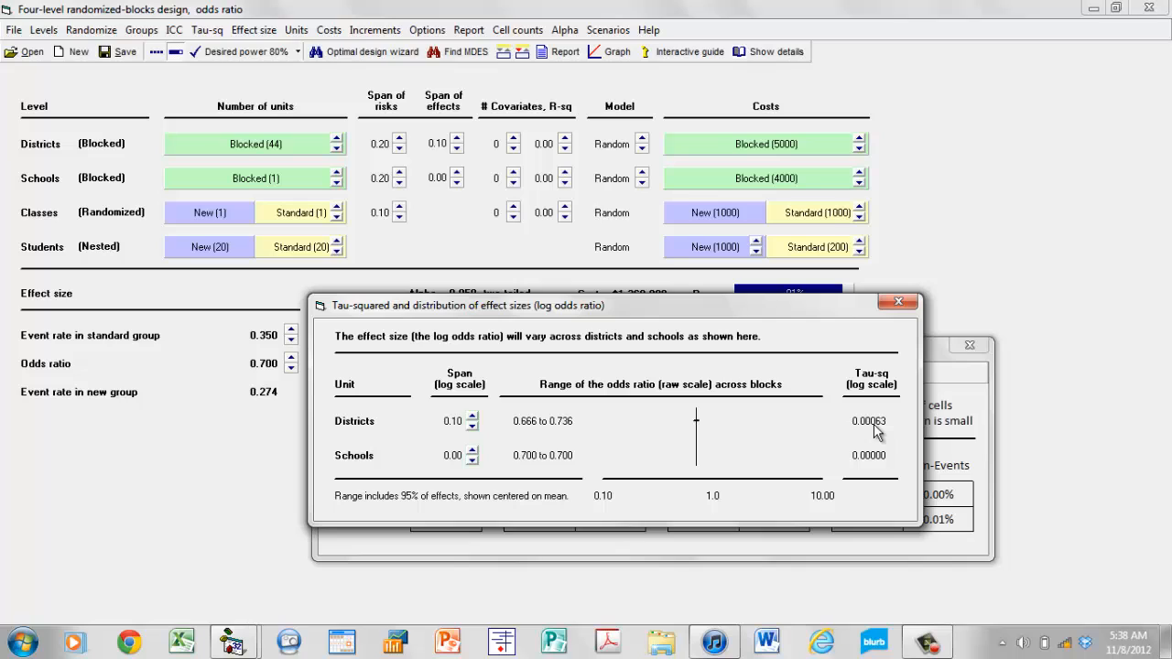
click(457, 140)
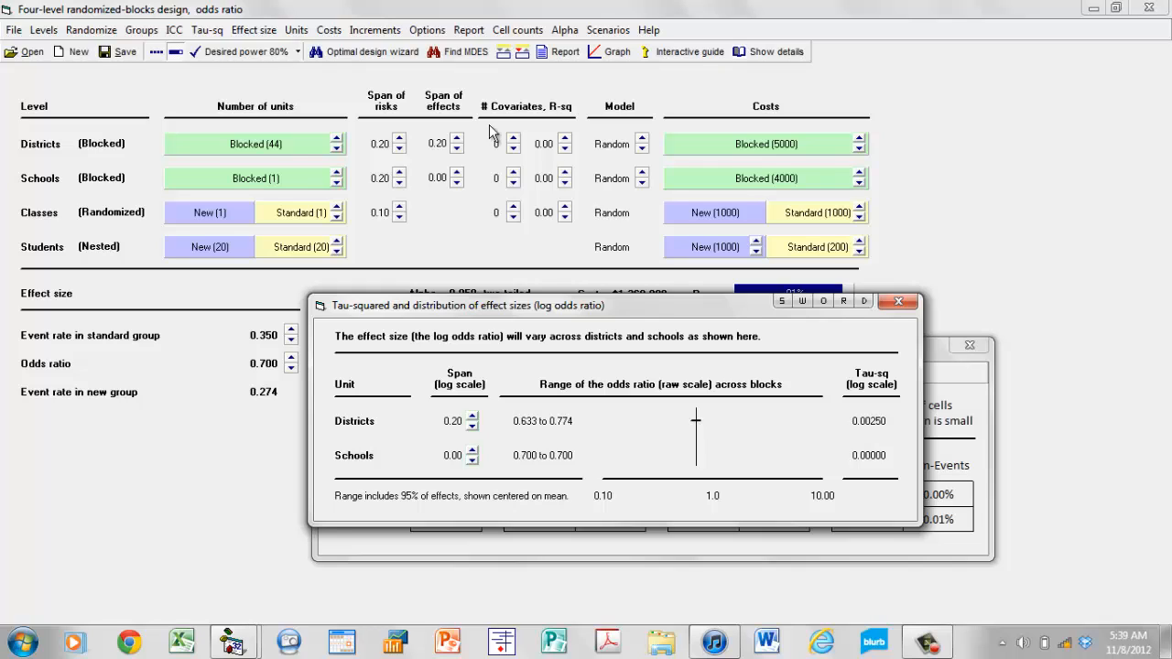
Set the districts' span of effects to 0.30, with the effect size distribution and expected cell counts windows moved apart.
click(473, 417)
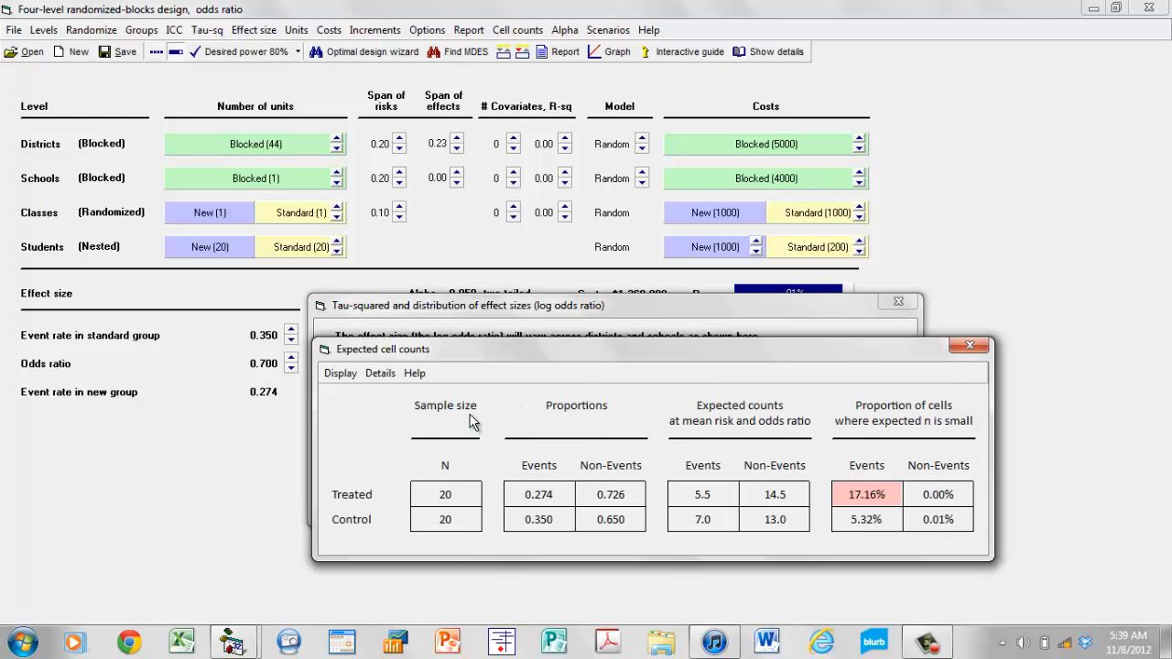
drag(600, 350, 617, 511)
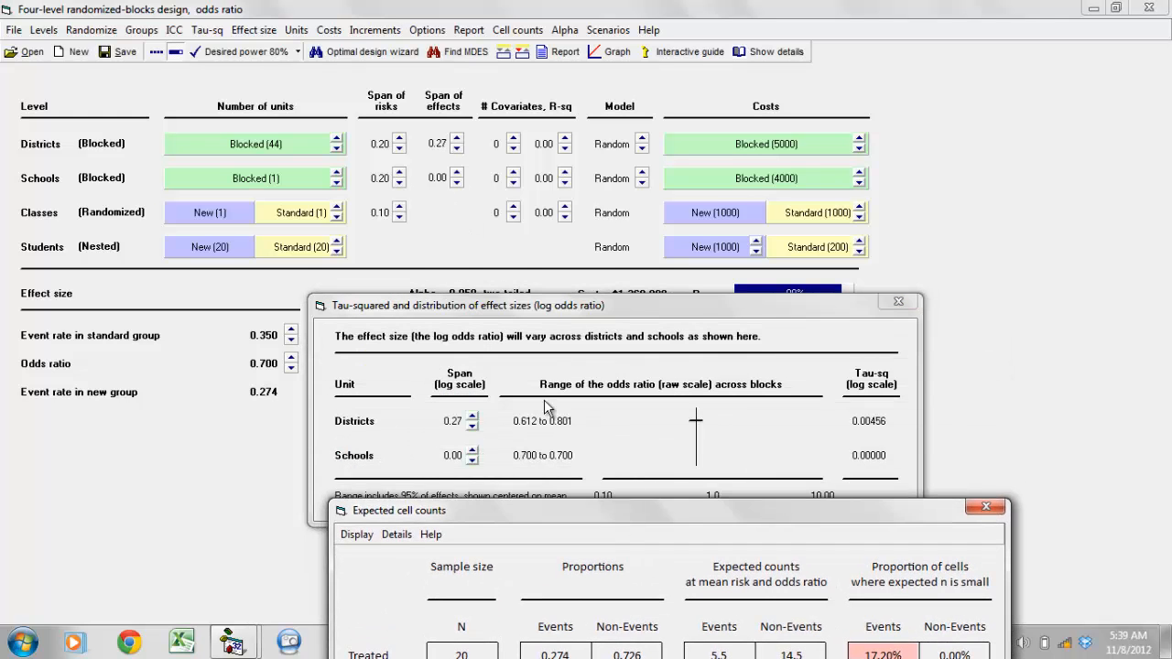
drag(574, 311, 592, 211)
click(490, 317)
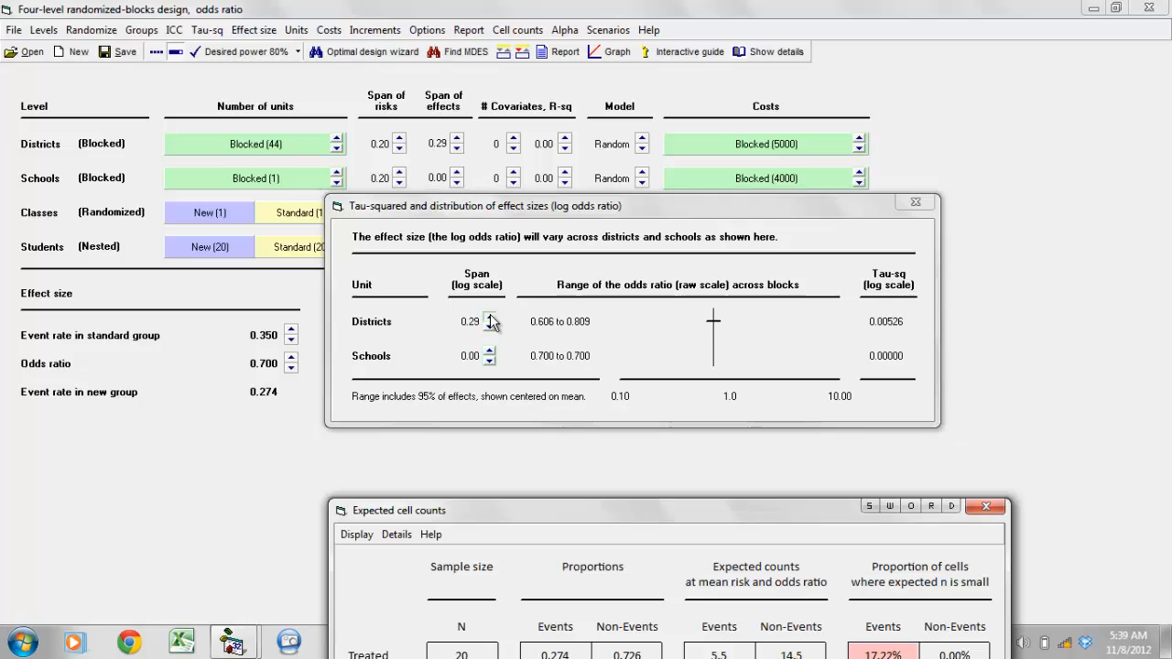
click(490, 318)
click(490, 318)
click(490, 318)
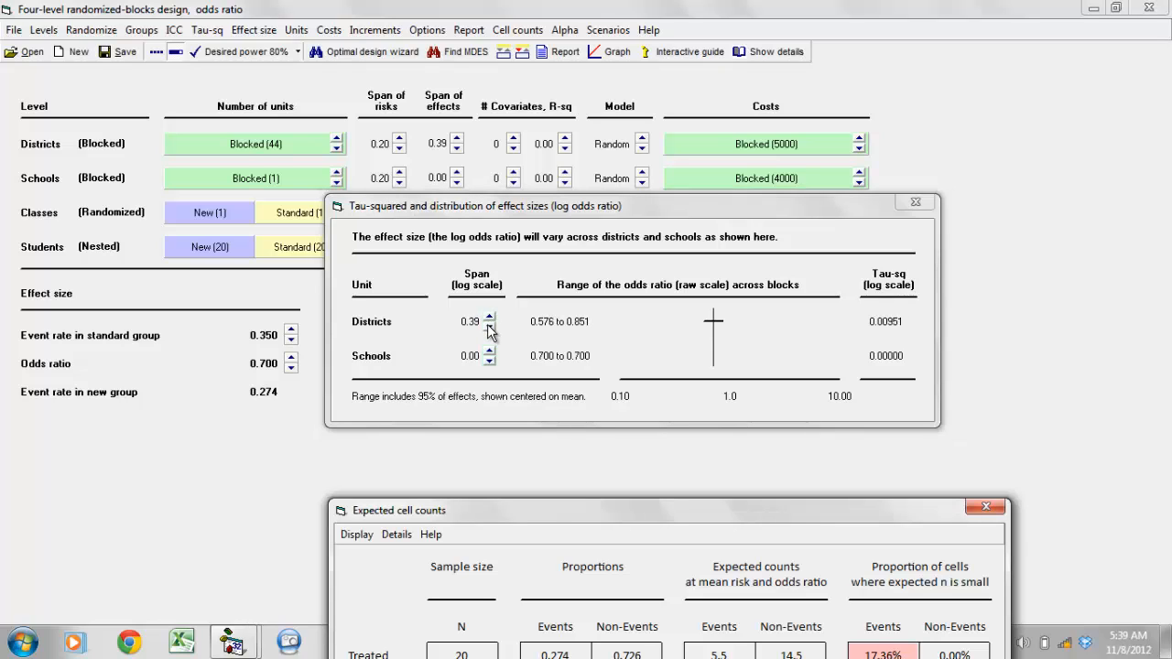
click(490, 326)
click(490, 326)
click(490, 326)
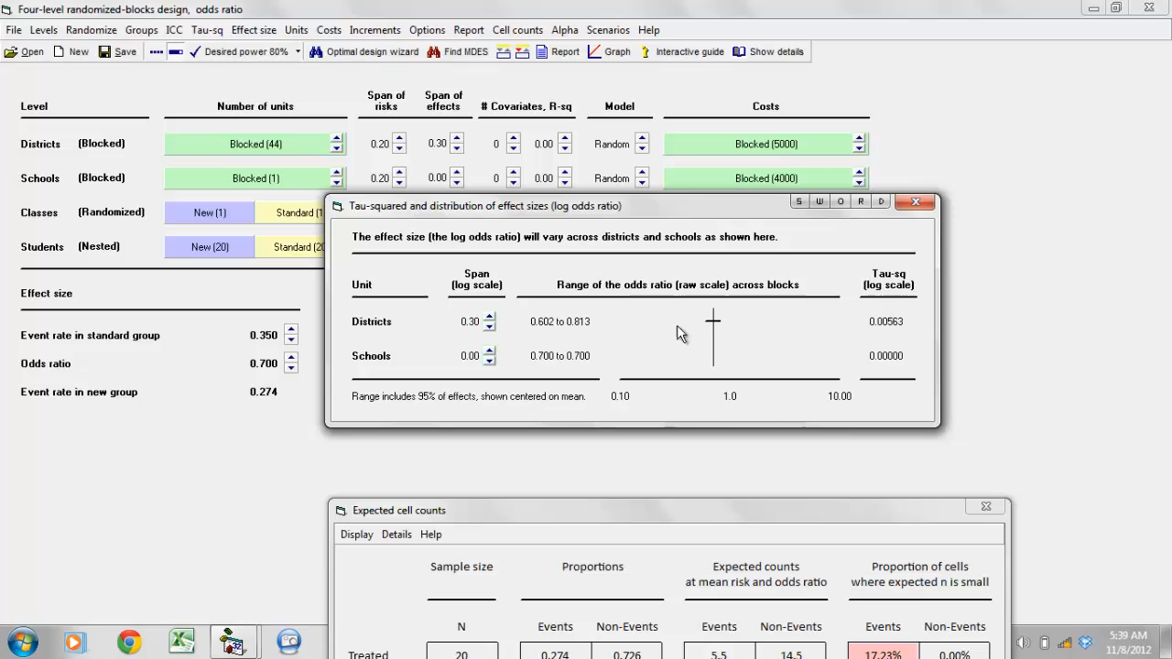
Set the schools' span of effects to 0.30 and close the distribution of effect sizes.
click(490, 351)
click(490, 350)
click(490, 351)
click(490, 351)
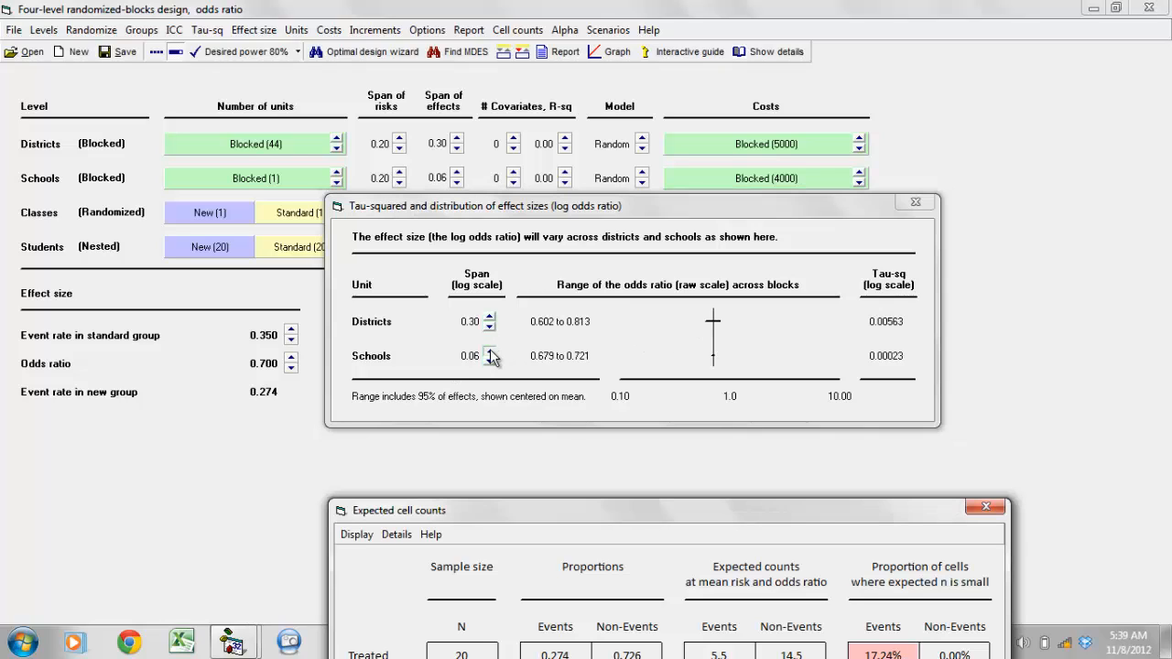
click(490, 351)
click(490, 351)
click(490, 351)
click(490, 351)
click(489, 350)
click(489, 351)
click(489, 351)
click(489, 351)
click(490, 351)
click(489, 351)
click(489, 351)
click(489, 351)
click(489, 351)
click(490, 351)
click(490, 350)
click(489, 351)
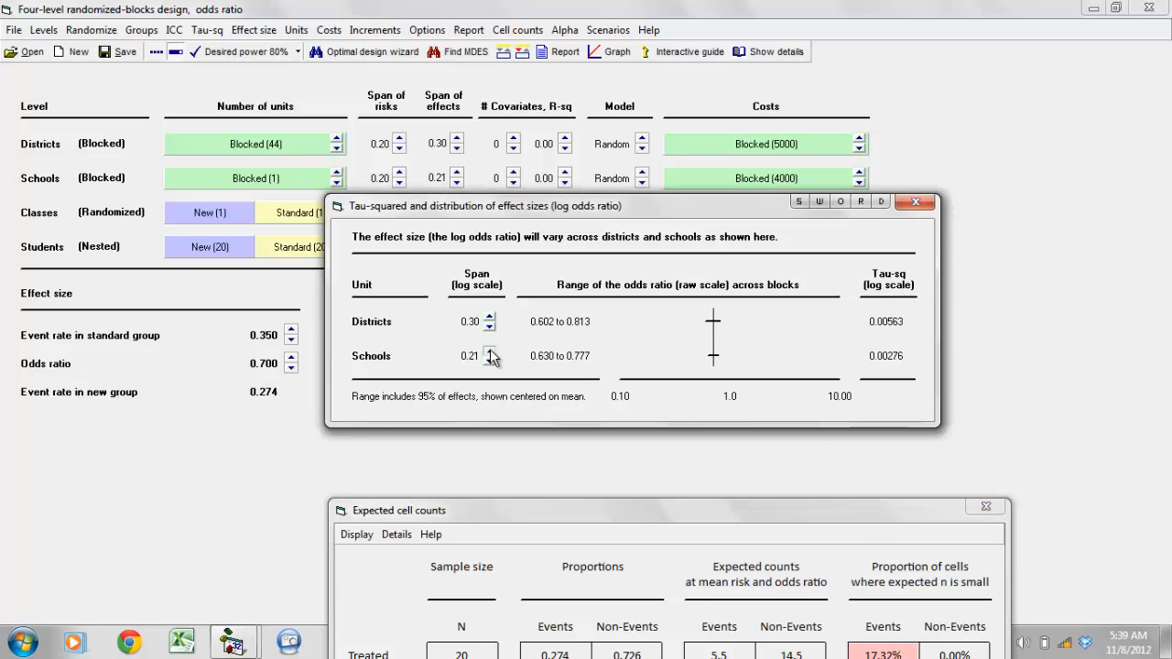
click(489, 351)
click(489, 350)
click(489, 351)
click(489, 351)
click(489, 351)
click(489, 351)
click(489, 351)
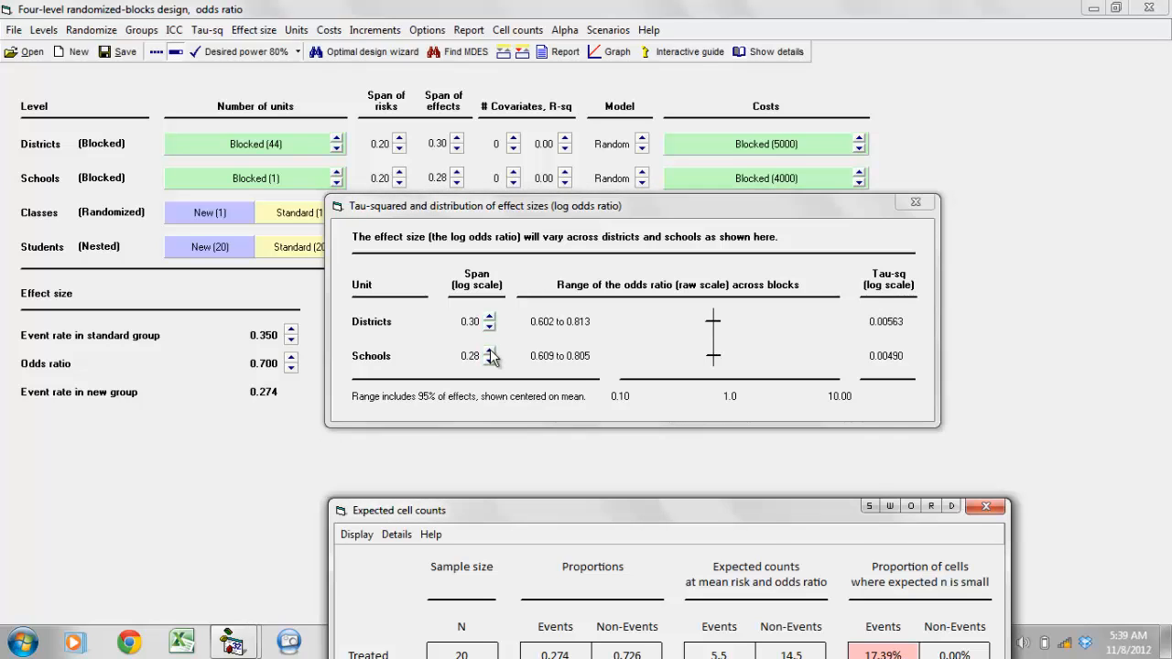
click(489, 351)
click(490, 350)
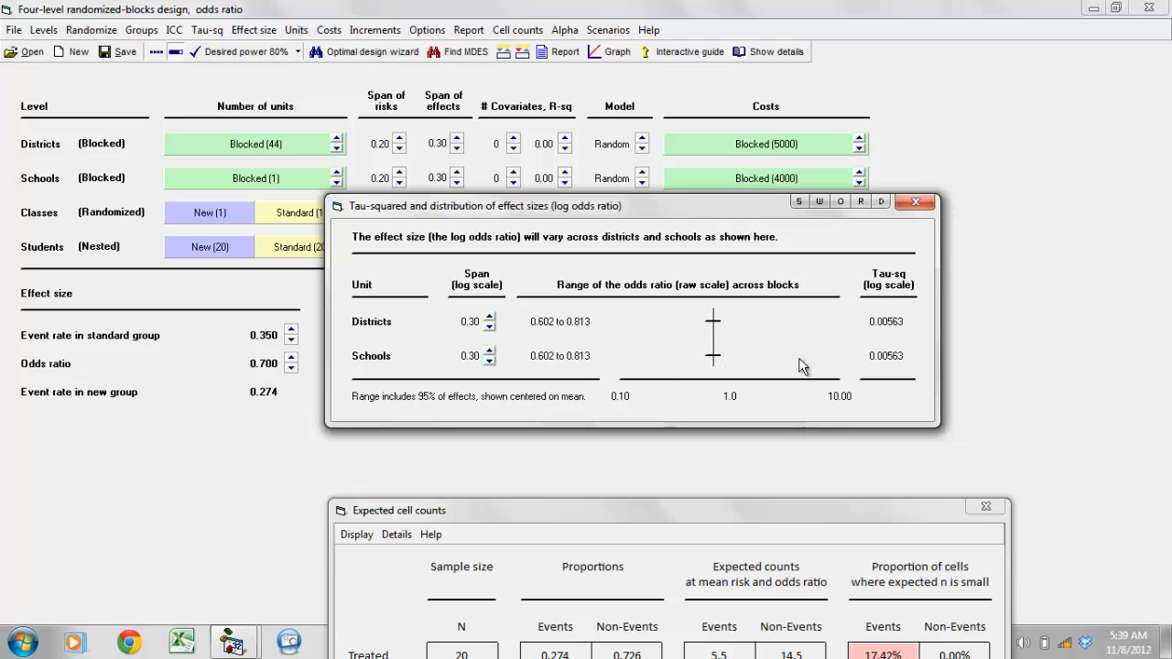
click(916, 204)
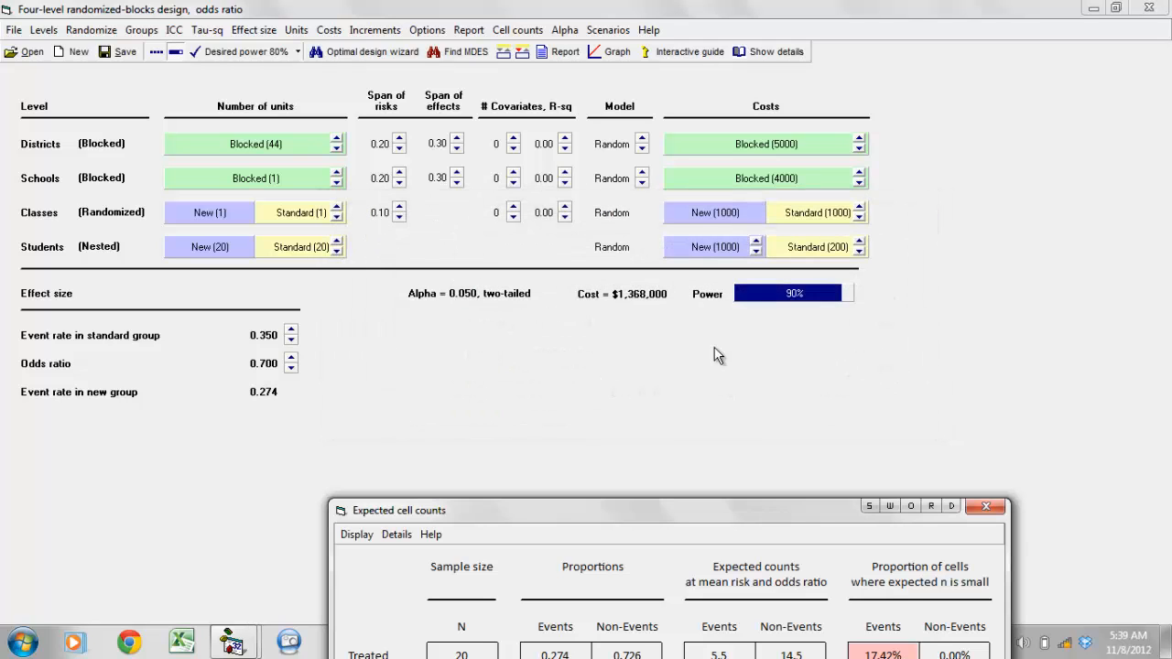
Compute the optimal design for 80% power, using optimal numbers of schools, classes and students, and paste it into the main design.
click(387, 57)
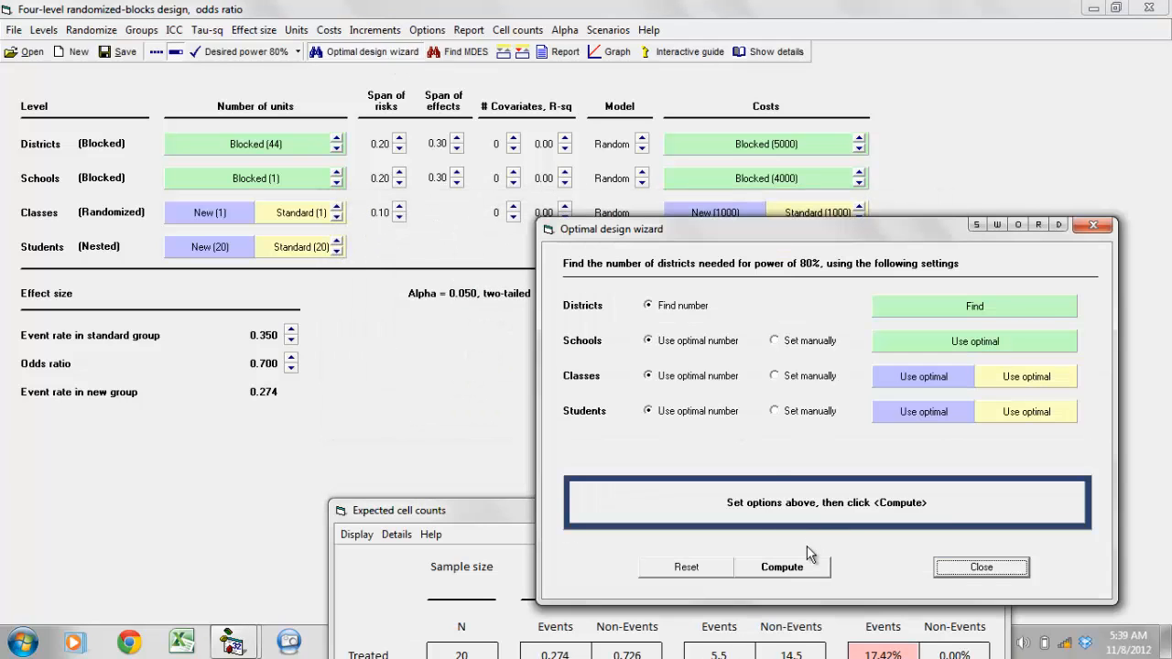
click(804, 570)
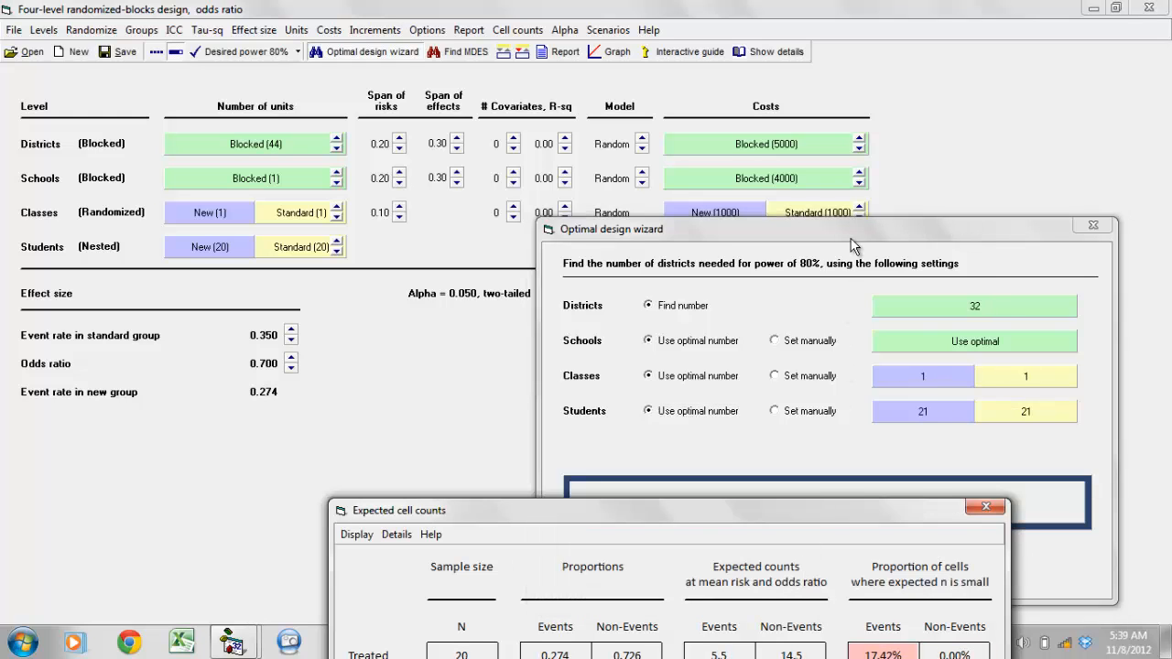
drag(851, 231, 807, 130)
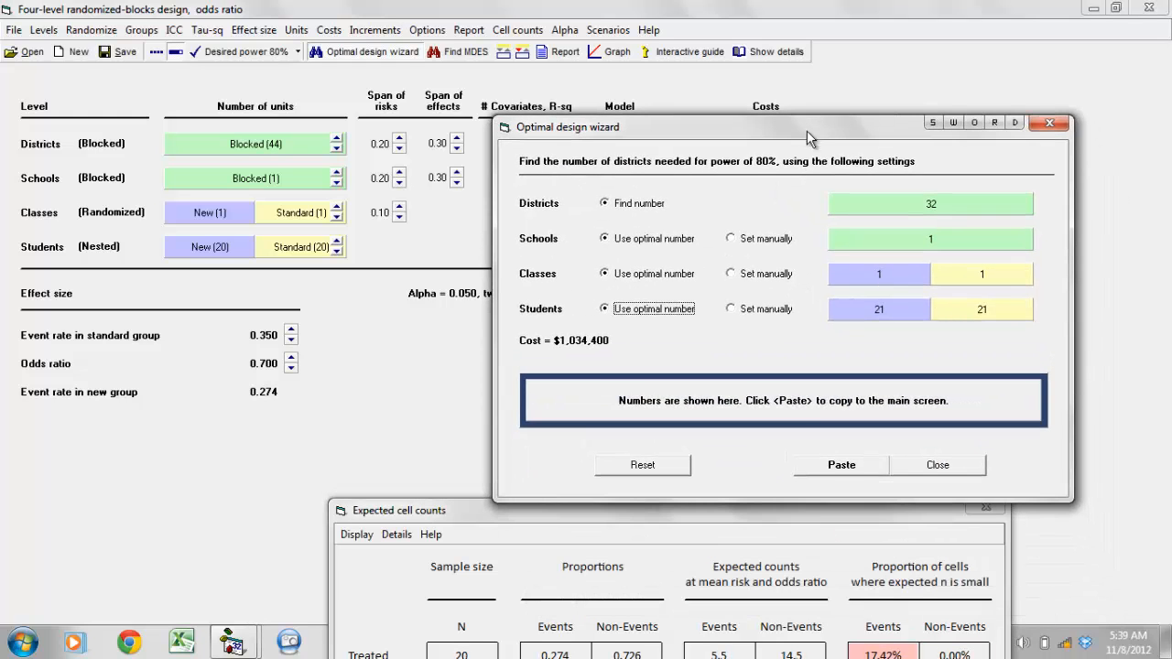
click(872, 469)
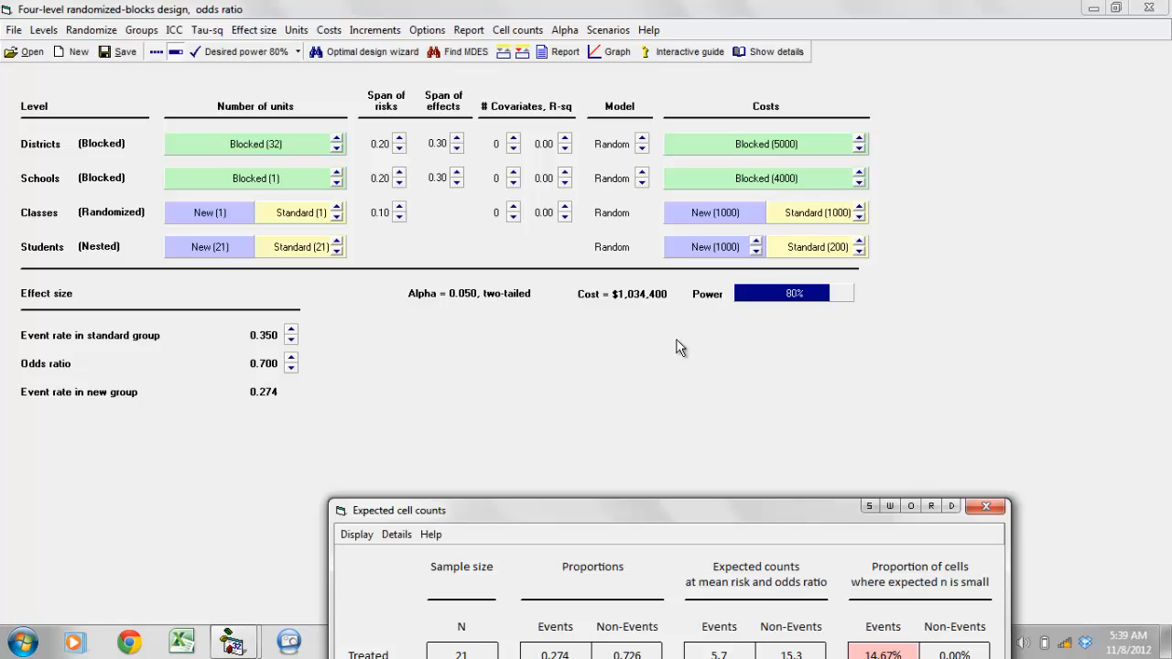
Bring the expected cell counts fully into view to examine the treated and control groups, and close them.
drag(670, 507, 675, 334)
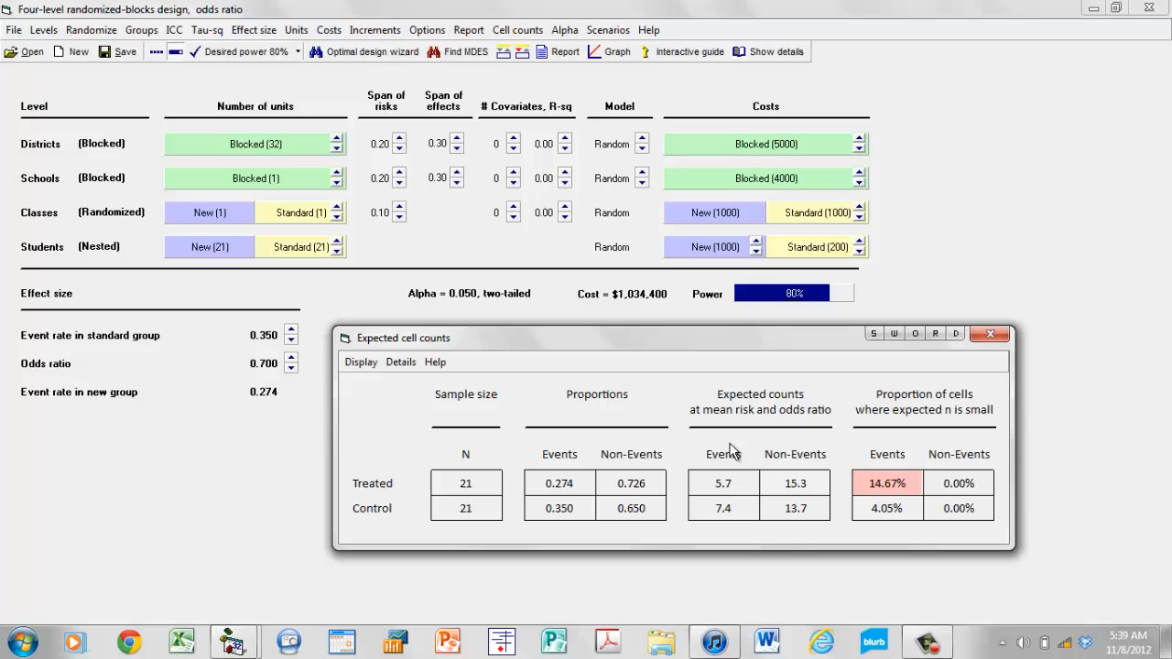
click(990, 334)
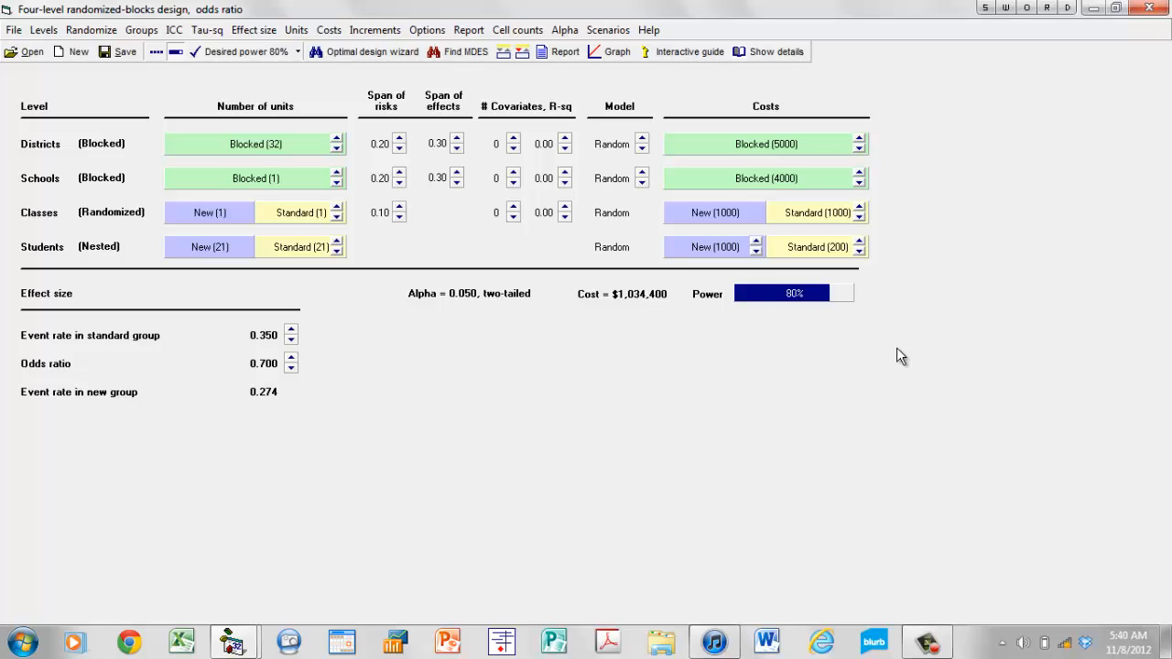
click(928, 636)
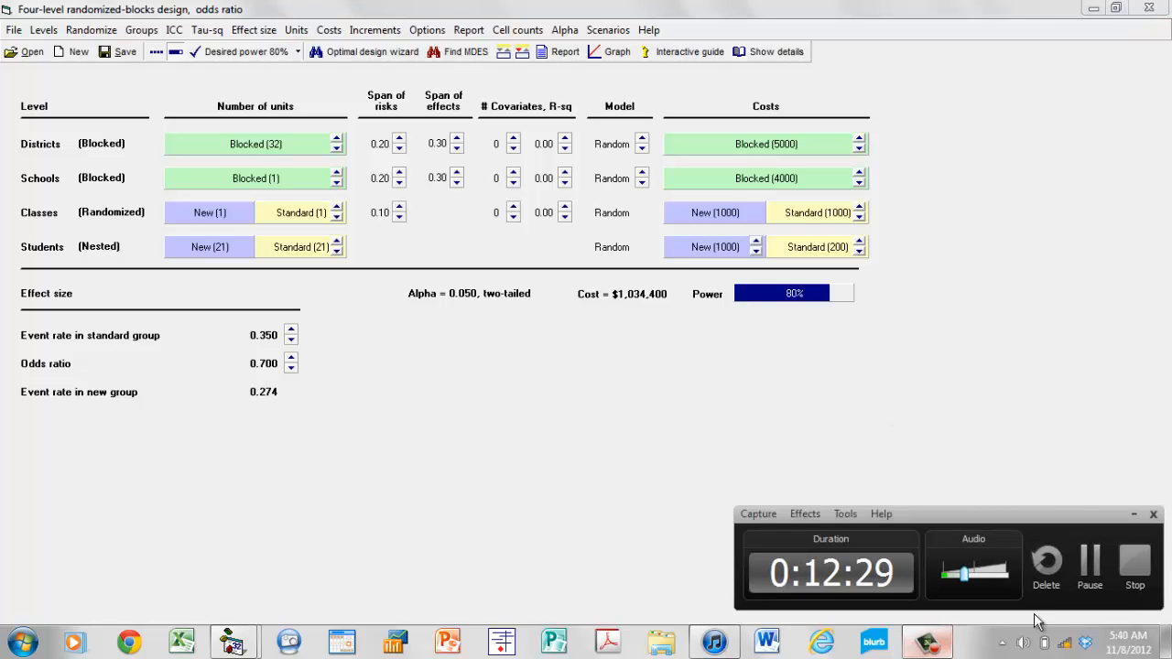